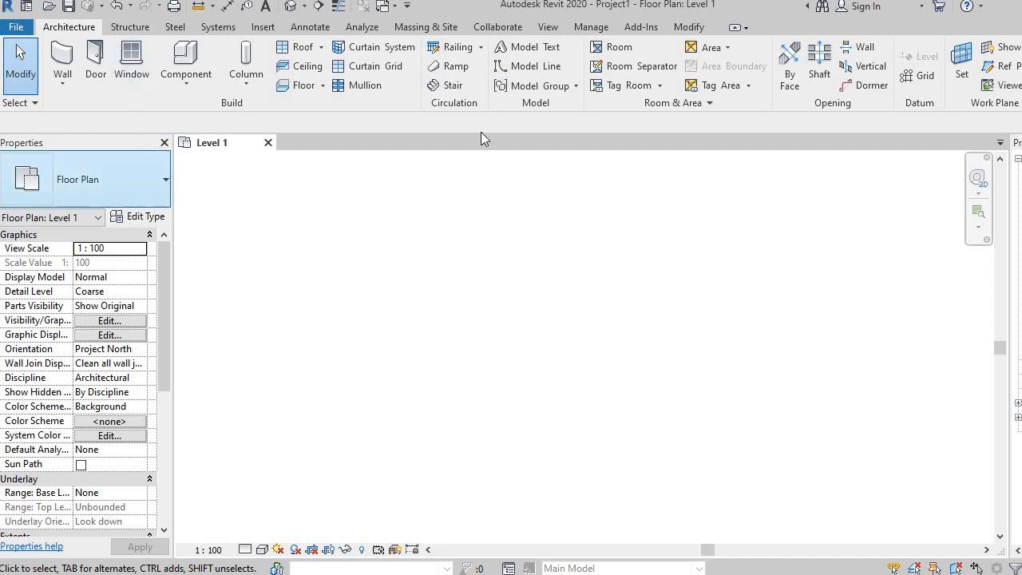
Start a ramp on Level 1 and sketch two parallel horizontal runs, each 12.0000 long, the second returning below the first
left_click(459, 70)
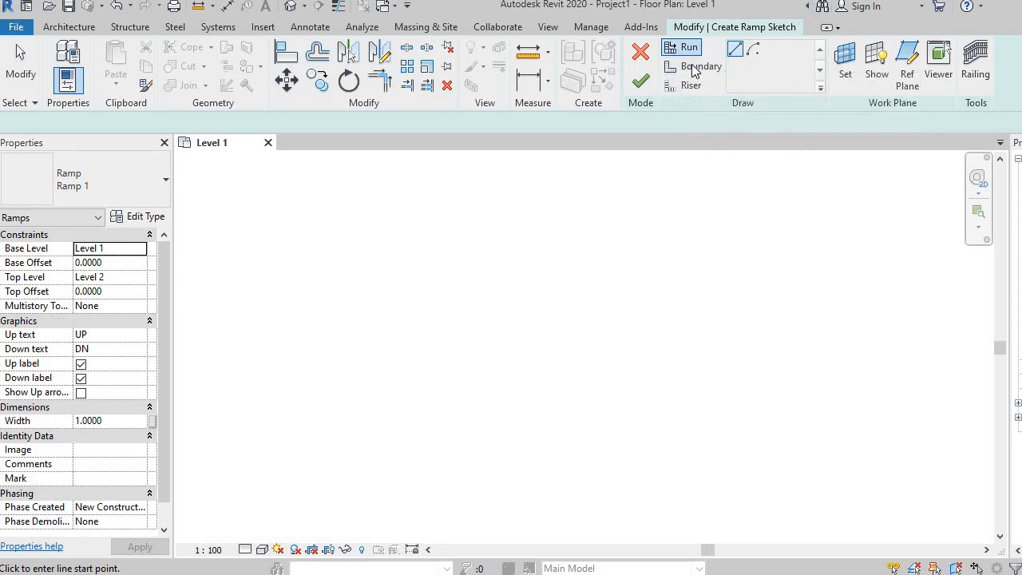
left_click(437, 235)
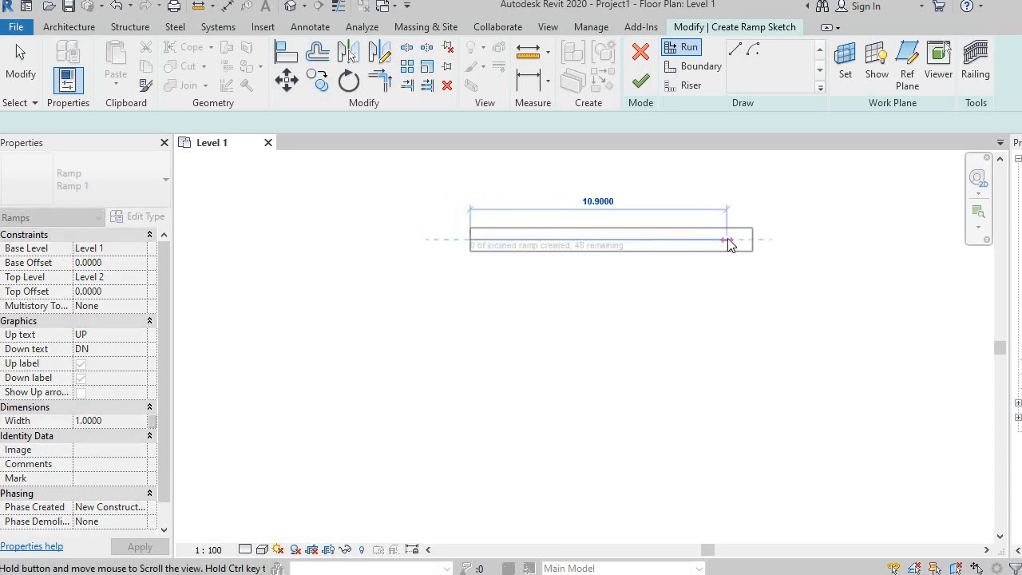
scroll(726, 238, "up", 2)
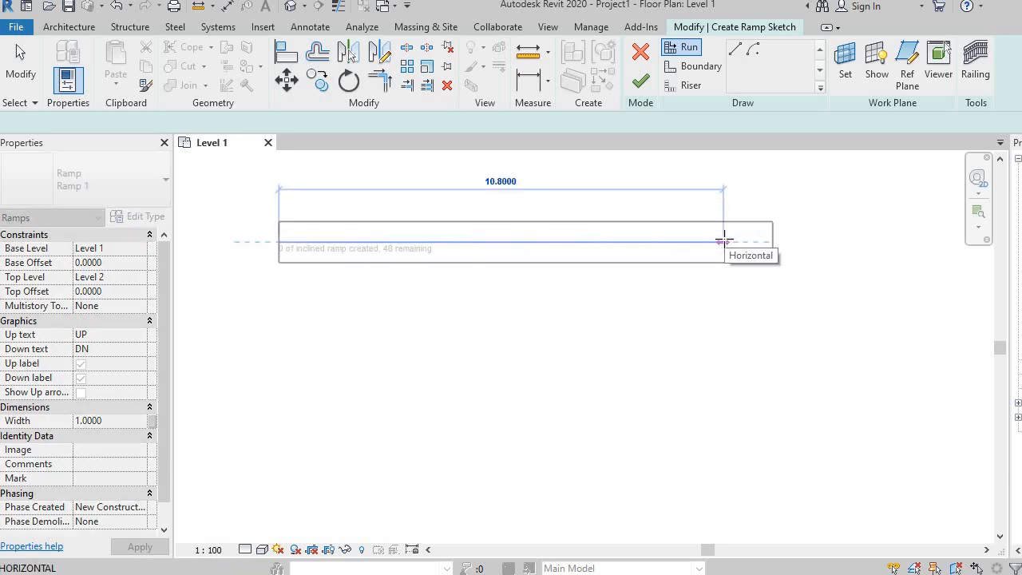
left_click(773, 241)
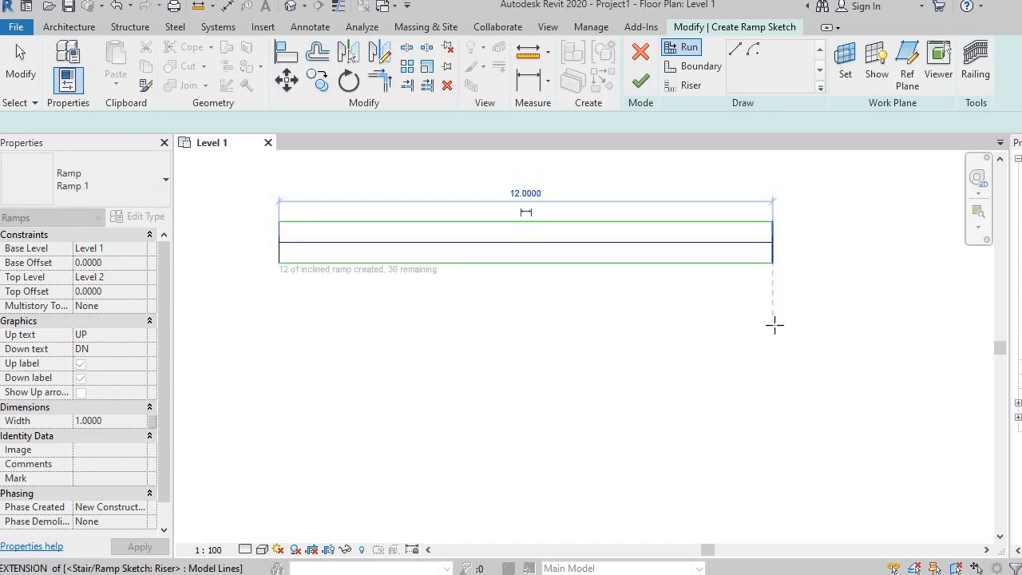
left_click(773, 324)
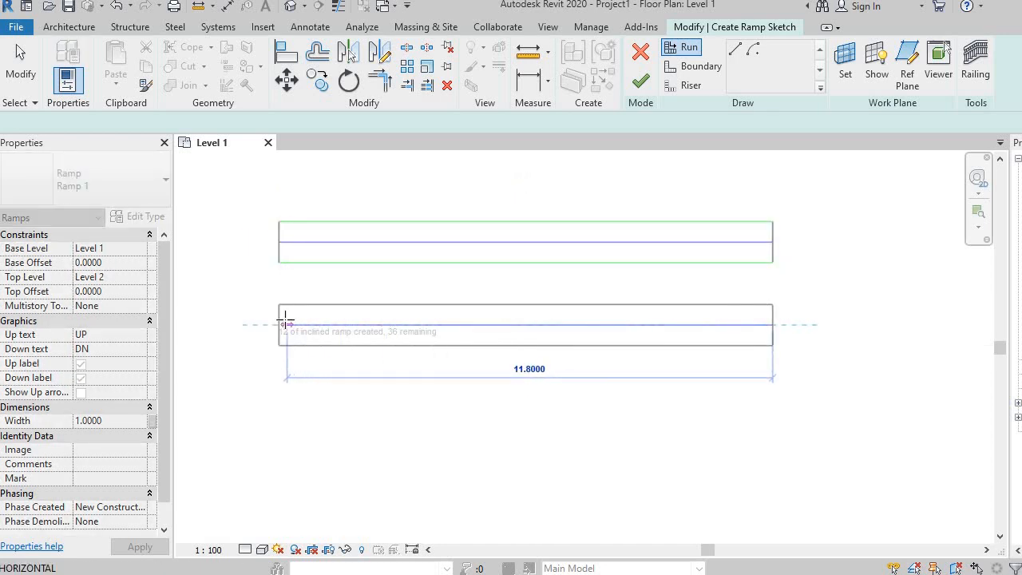
left_click(281, 323)
Add two more full-length horizontal runs below in alternating directions to complete the switchback, and finish the ramp sketch
left_click(280, 431)
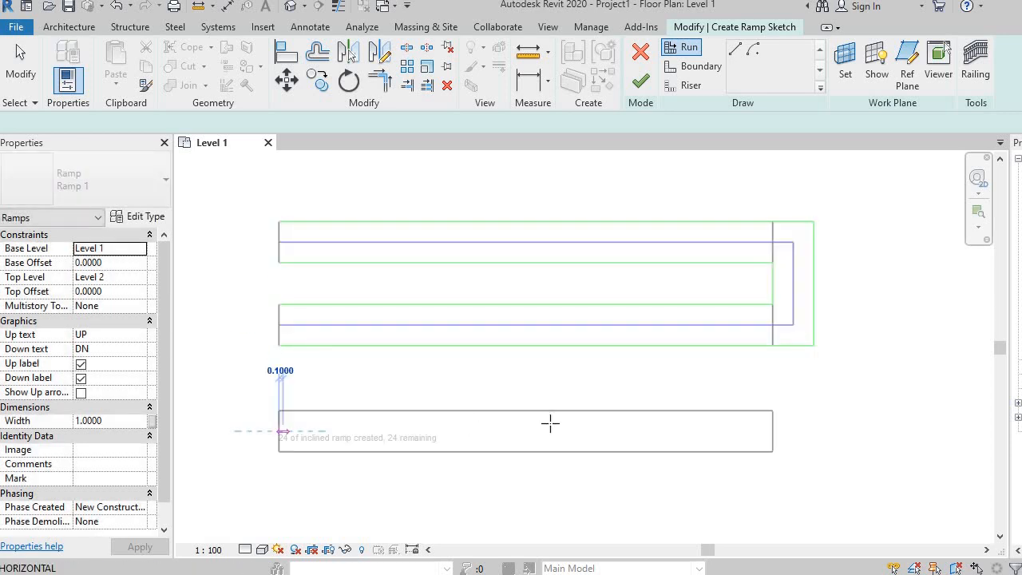
left_click(771, 432)
middle_click_drag(798, 368, 834, 240)
left_click(806, 391)
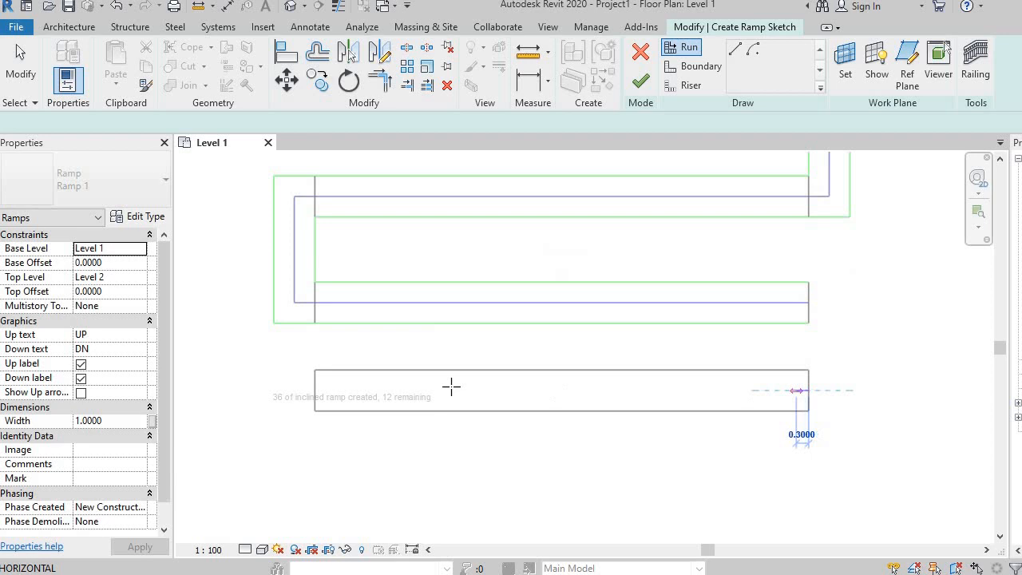
left_click(315, 390)
middle_click_drag(320, 444, 372, 449)
scroll(372, 450, "down", 1)
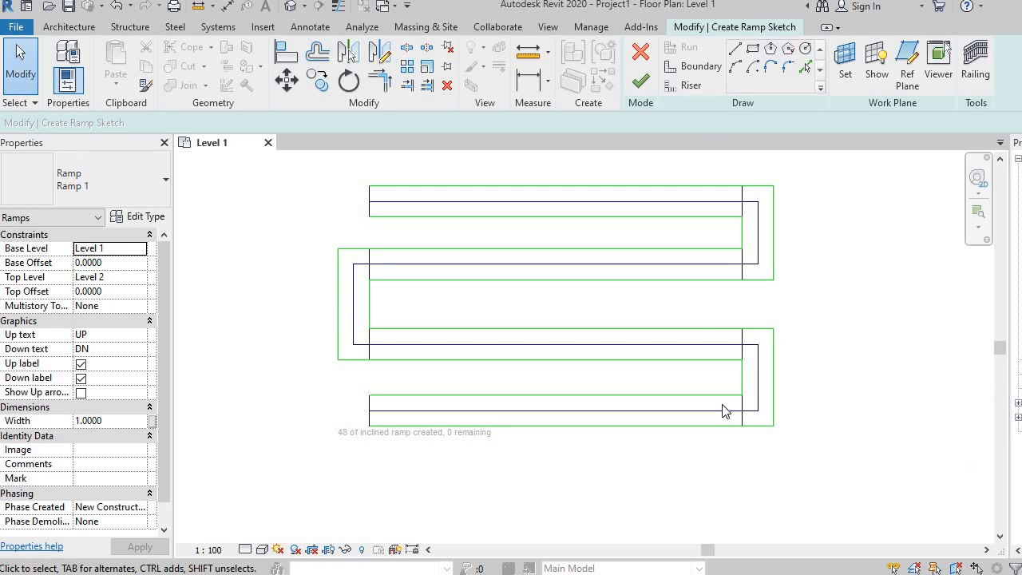
left_click(639, 89)
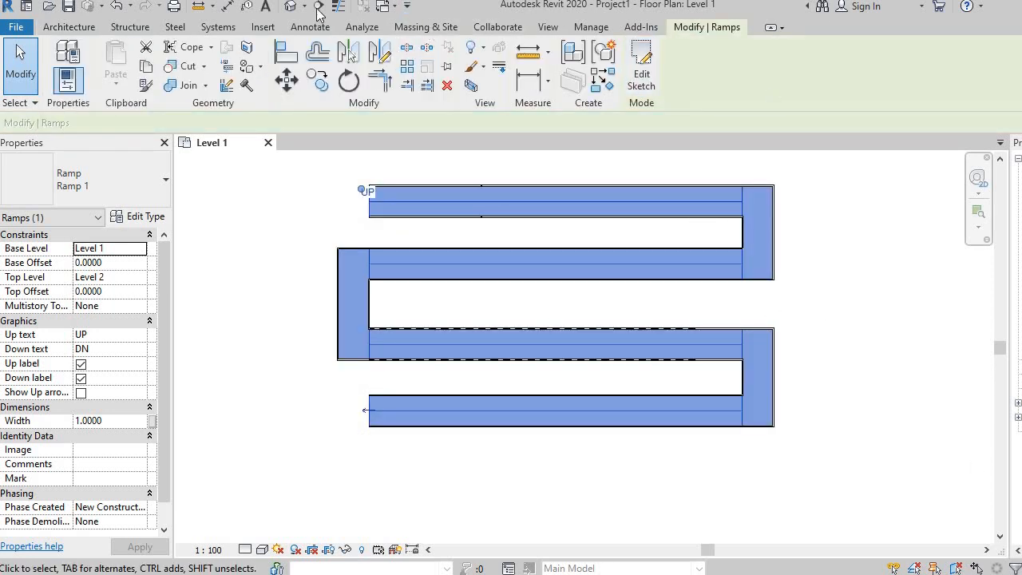
Open the default 3D view and examine the switchback ramp with its railings from its left side
left_click(289, 7)
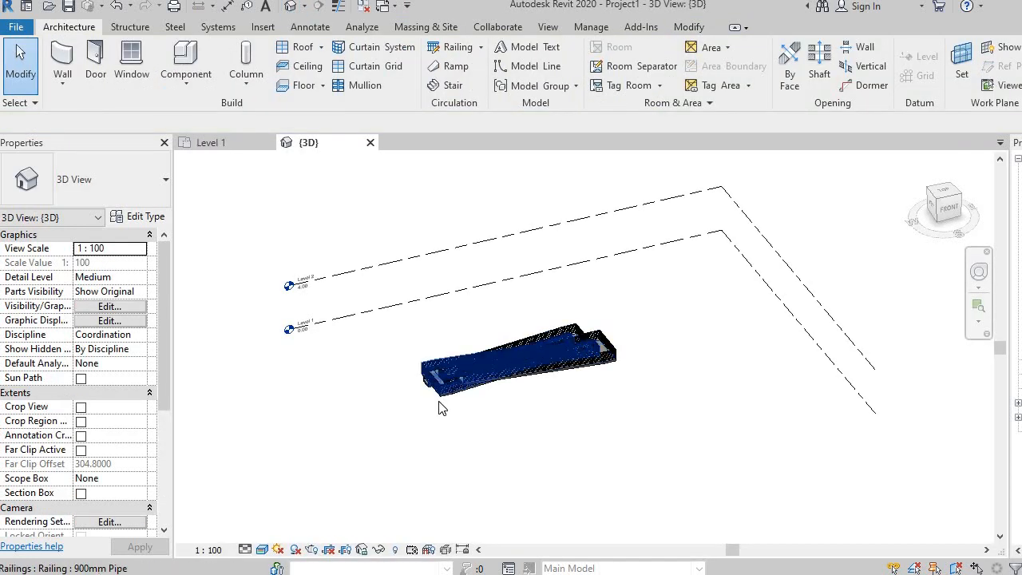
middle_click_drag(480, 439, 653, 422, "shift")
scroll(681, 448, "up", 3)
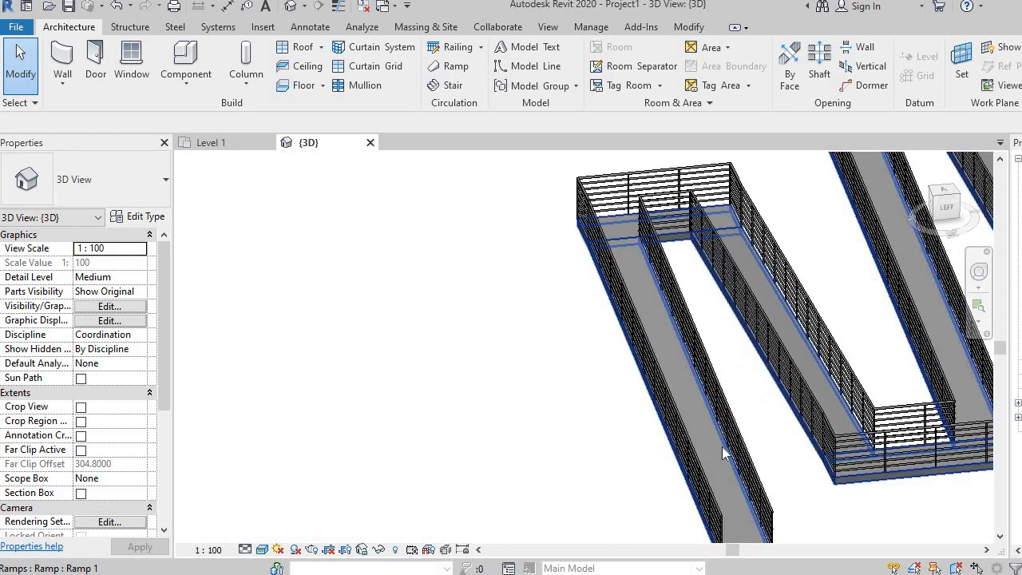
scroll(724, 447, "down", 2)
middle_click_drag(863, 491, 772, 420)
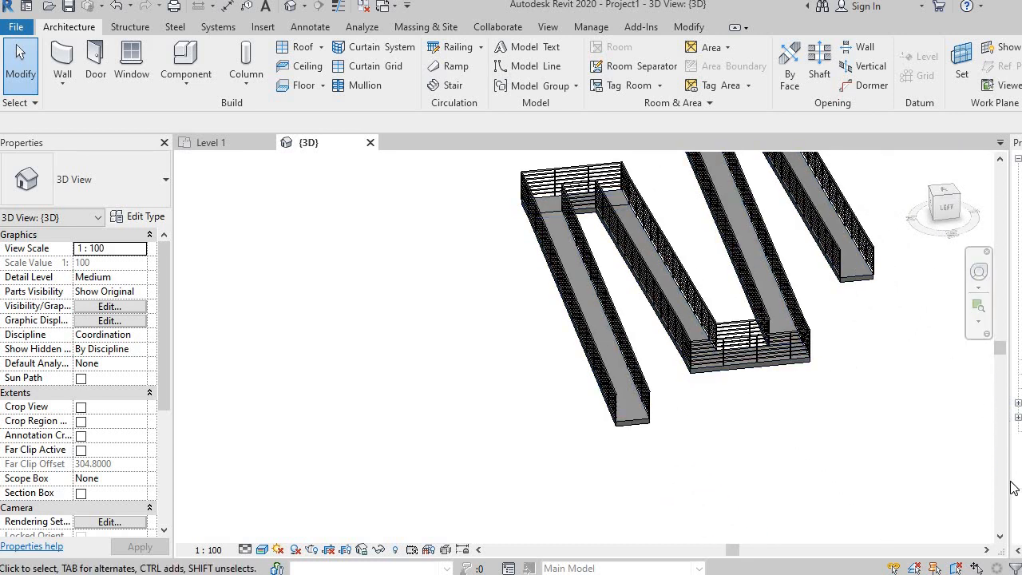
scroll(801, 394, "down", 1)
middle_click_drag(827, 369, 673, 413)
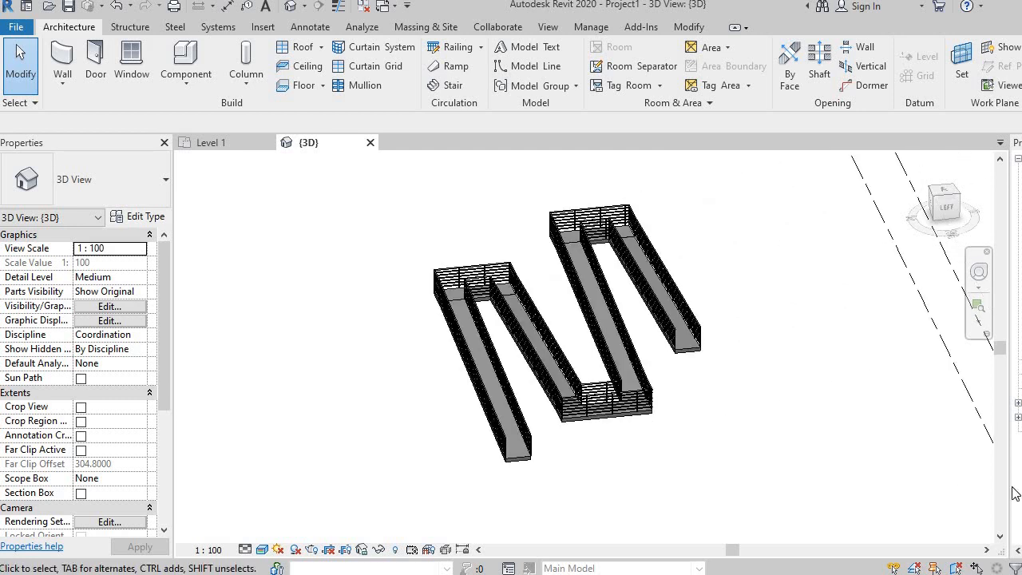
Widen the project browser and inspect the ramp in the East and North elevations
left_click_drag(1009, 481, 828, 482)
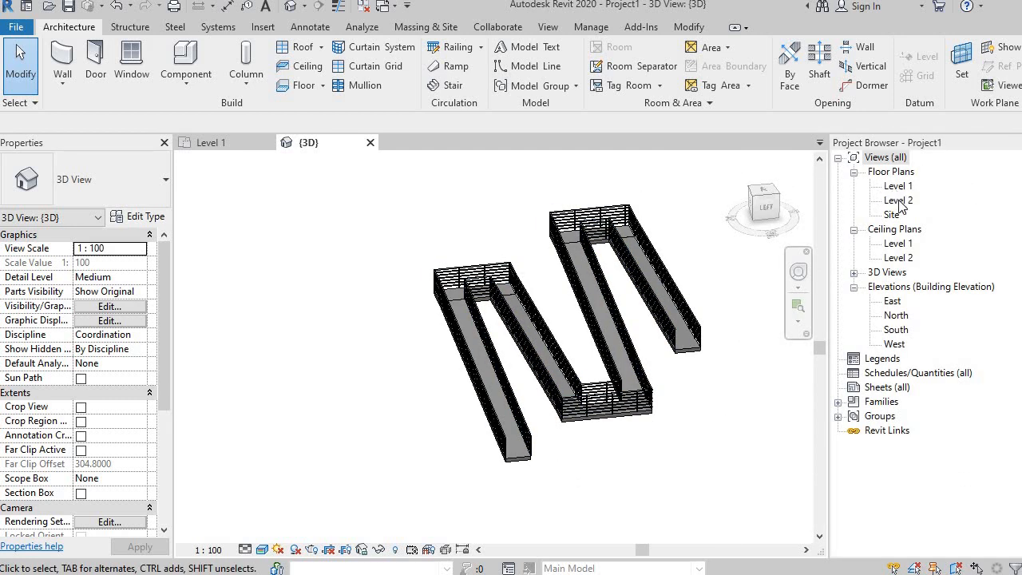
double_click(893, 302)
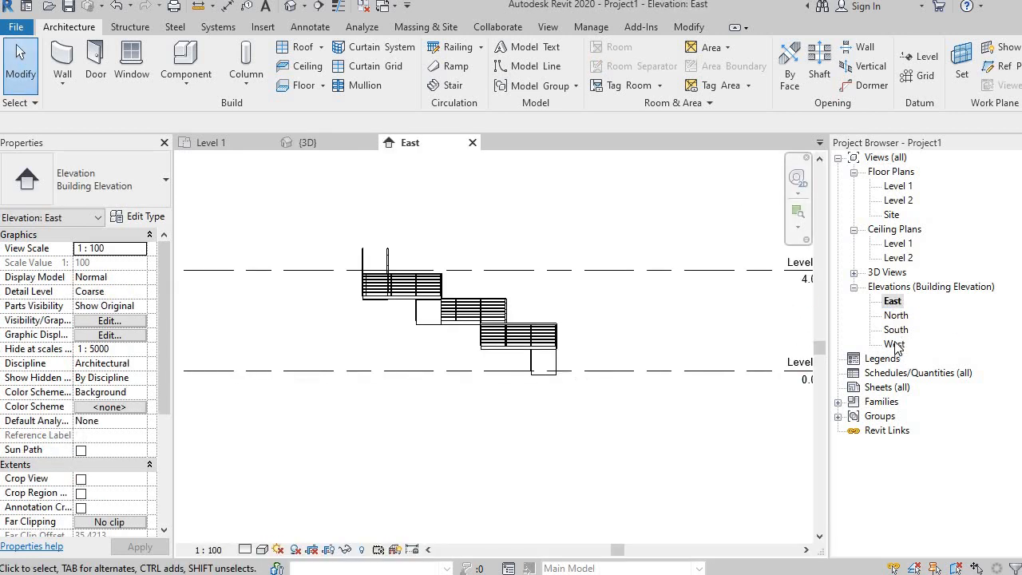
double_click(896, 315)
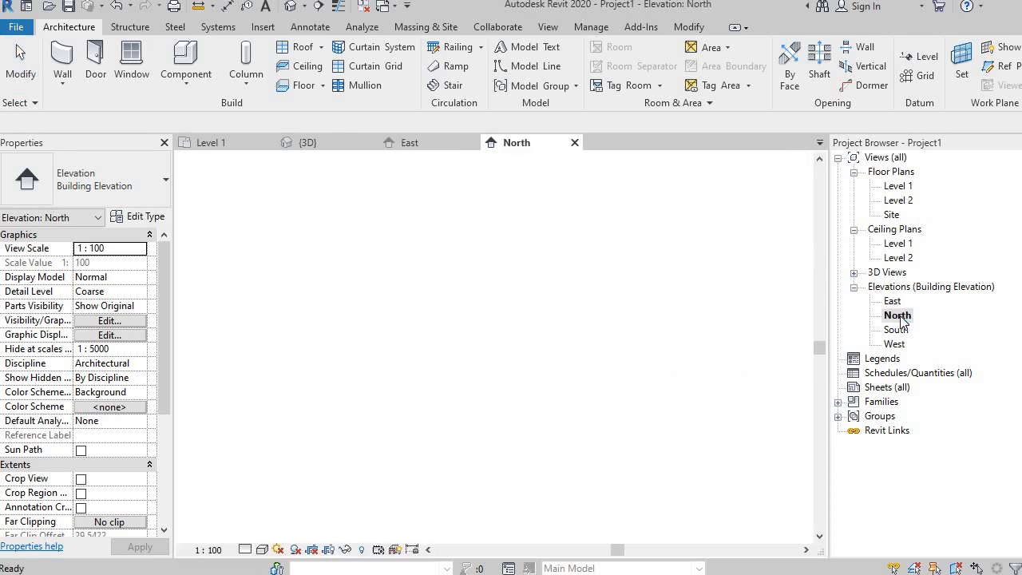
scroll(671, 410, "up", 4)
middle_click_drag(682, 372, 410, 481)
scroll(478, 401, "down", 3)
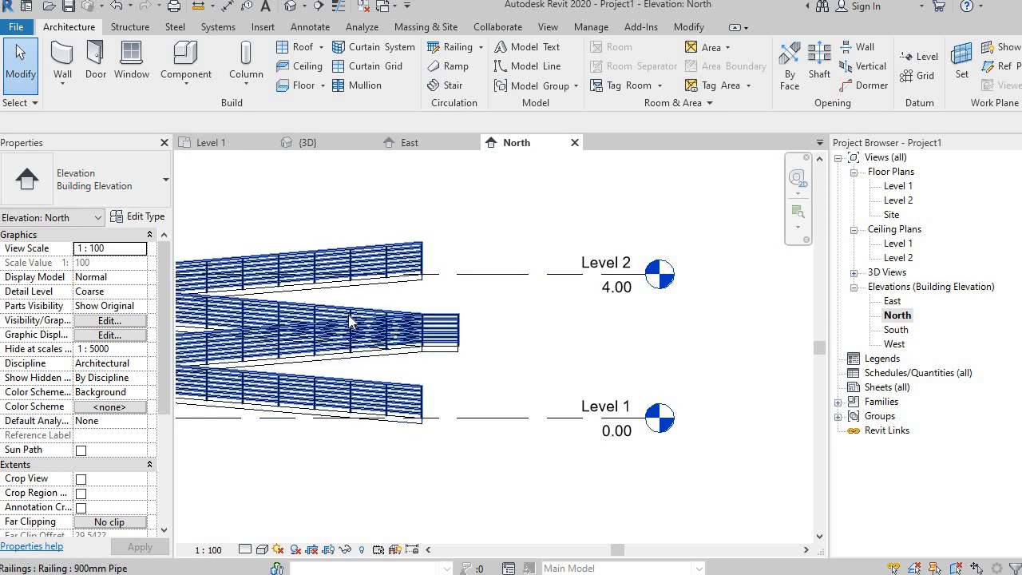
Select the ramp in the North elevation and check its Top Level constraint against the level lines
left_click(395, 345)
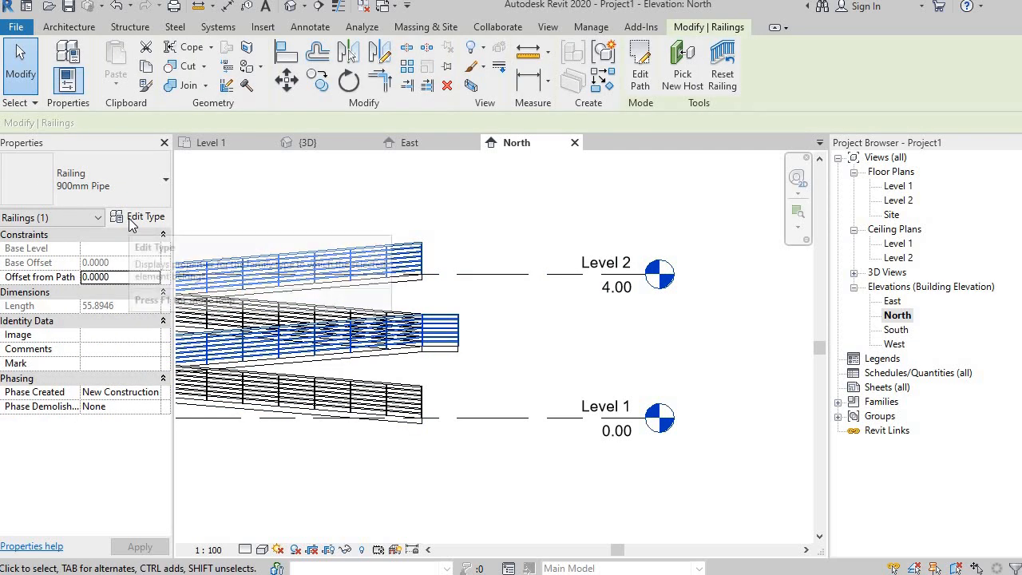
scroll(389, 330, "down", 3)
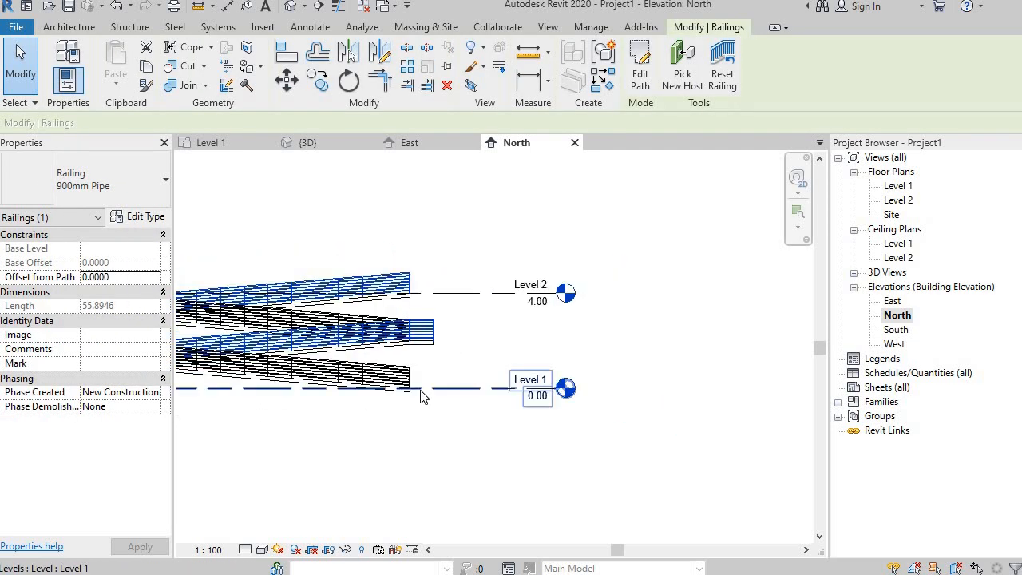
scroll(421, 392, "up", 4)
left_click(386, 393)
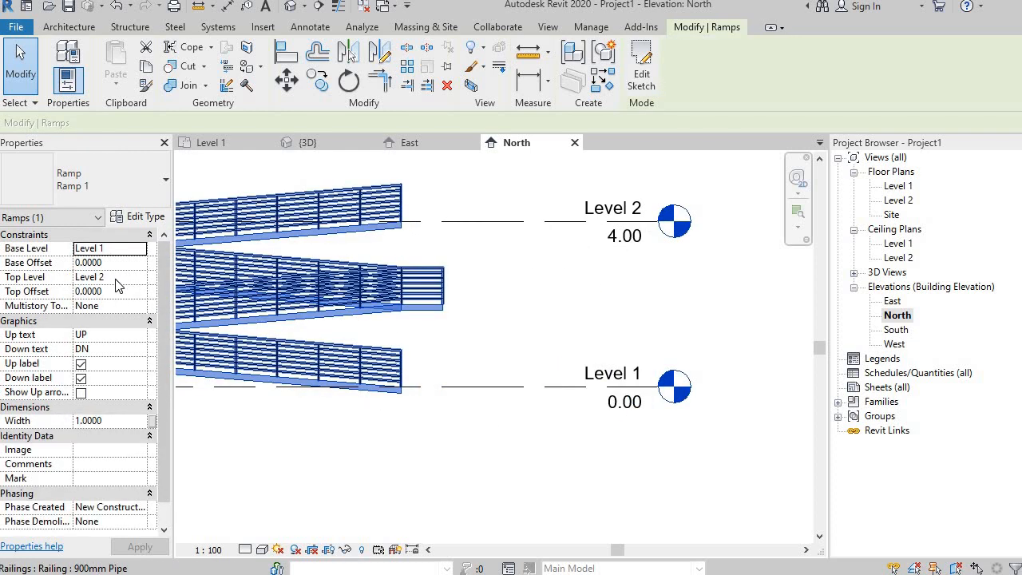
left_click(135, 284)
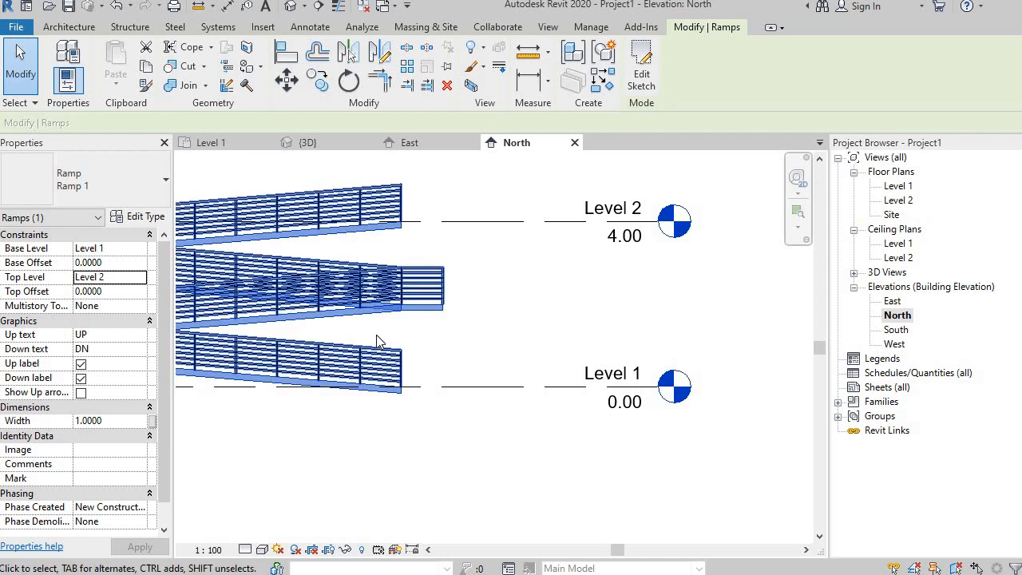
scroll(416, 403, "down", 3)
middle_click_drag(636, 415, 848, 418)
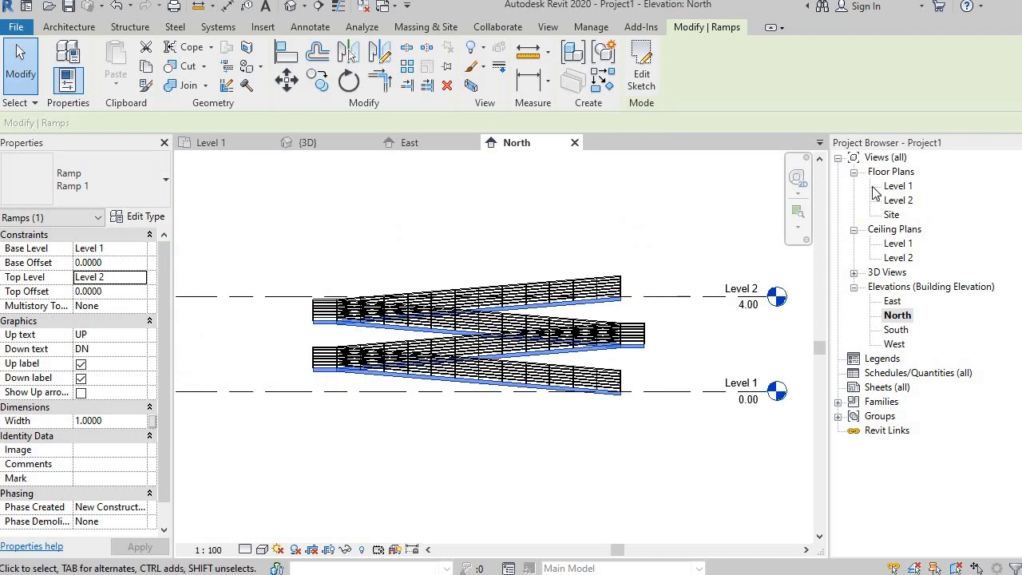
left_click(140, 280)
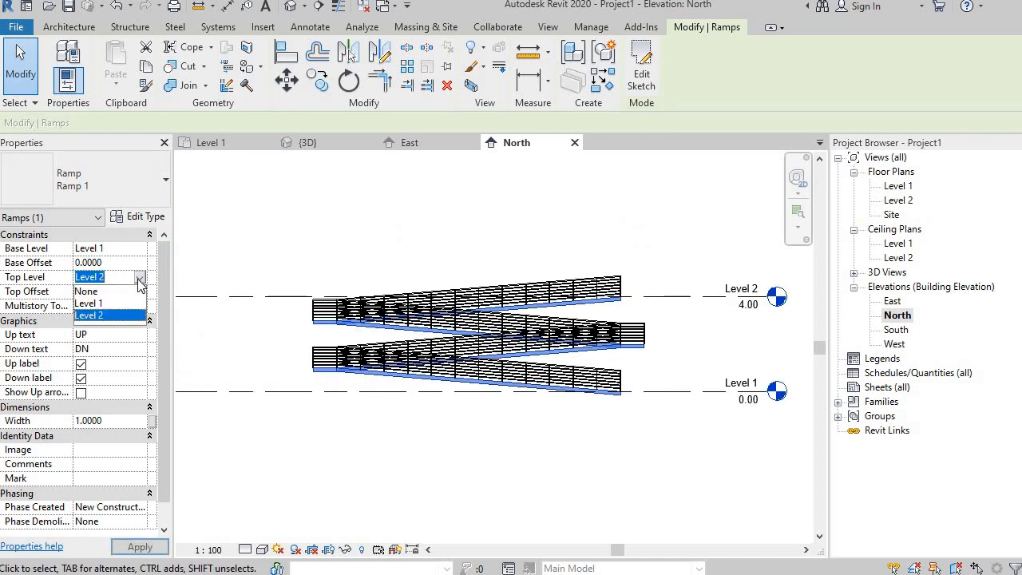
left_click(141, 279)
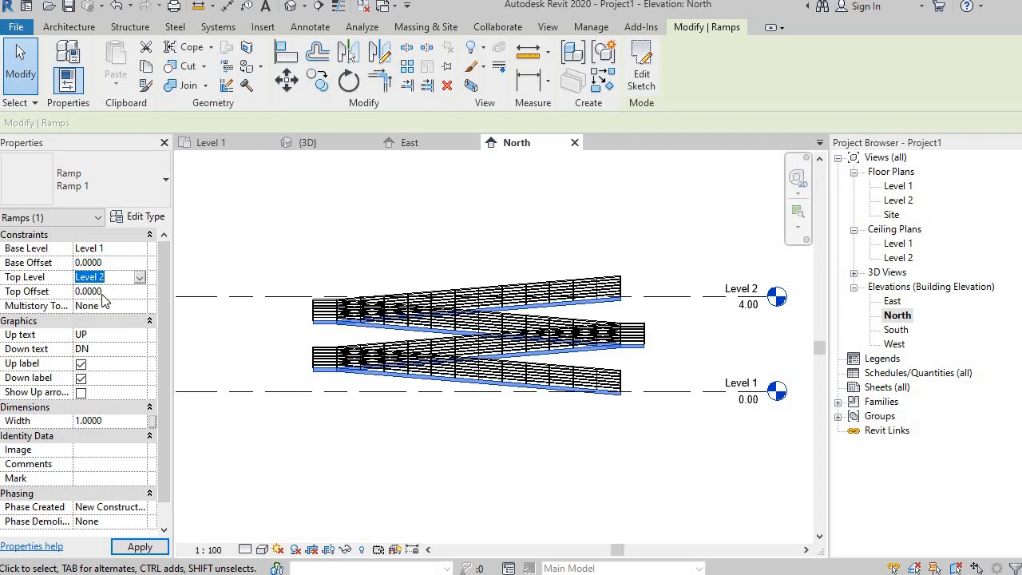
Return to the 3D view and change the ramp type's Shape to Solid
double_click(899, 187)
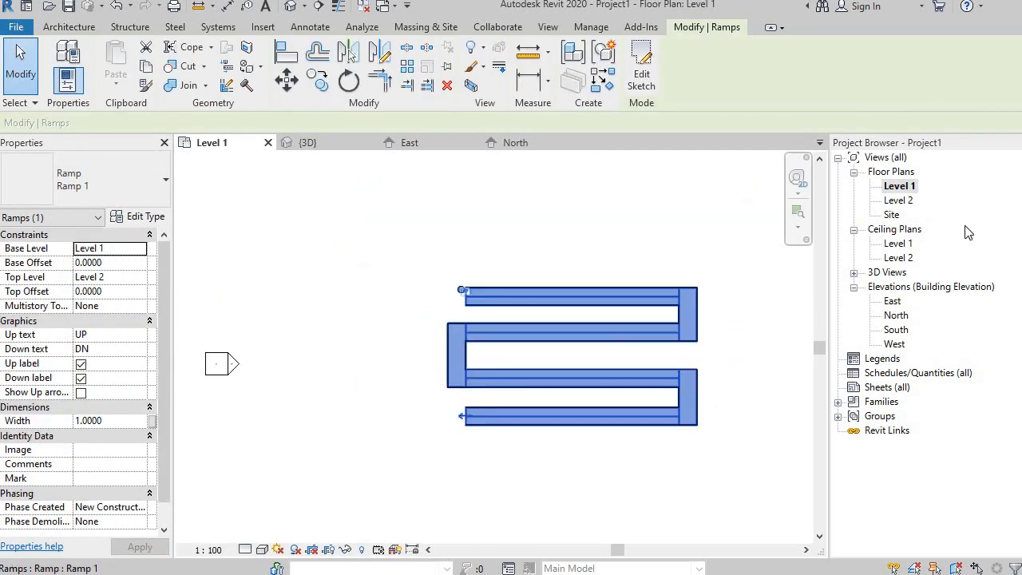
left_click(292, 5)
scroll(485, 419, "up", 4)
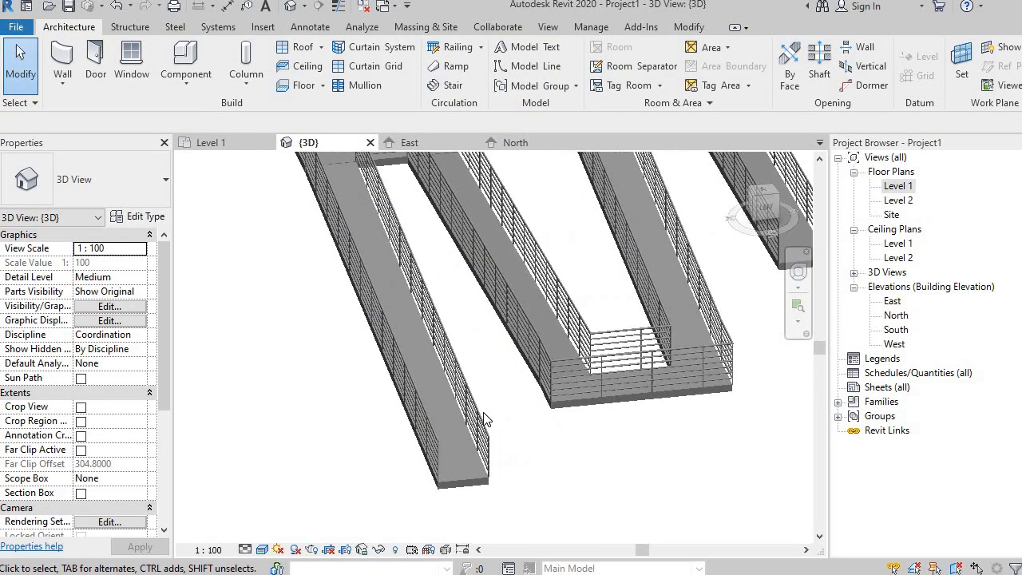
left_click(467, 479)
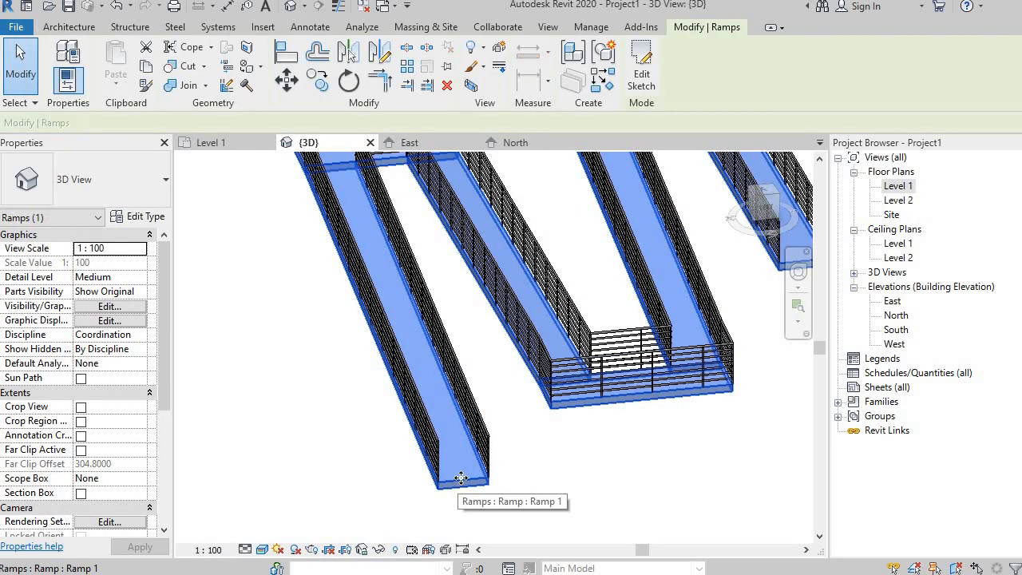
left_click(136, 216)
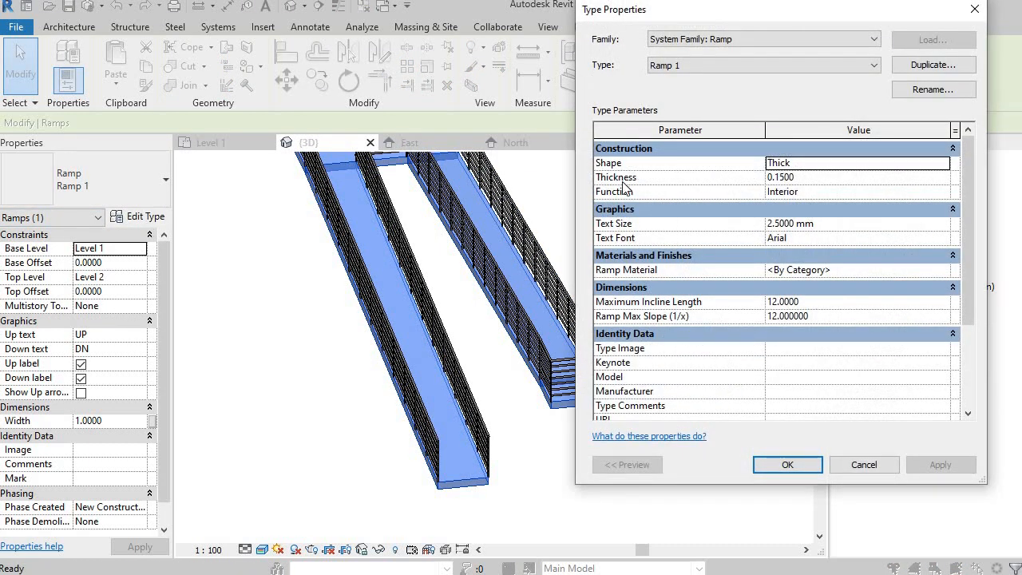
left_click(944, 164)
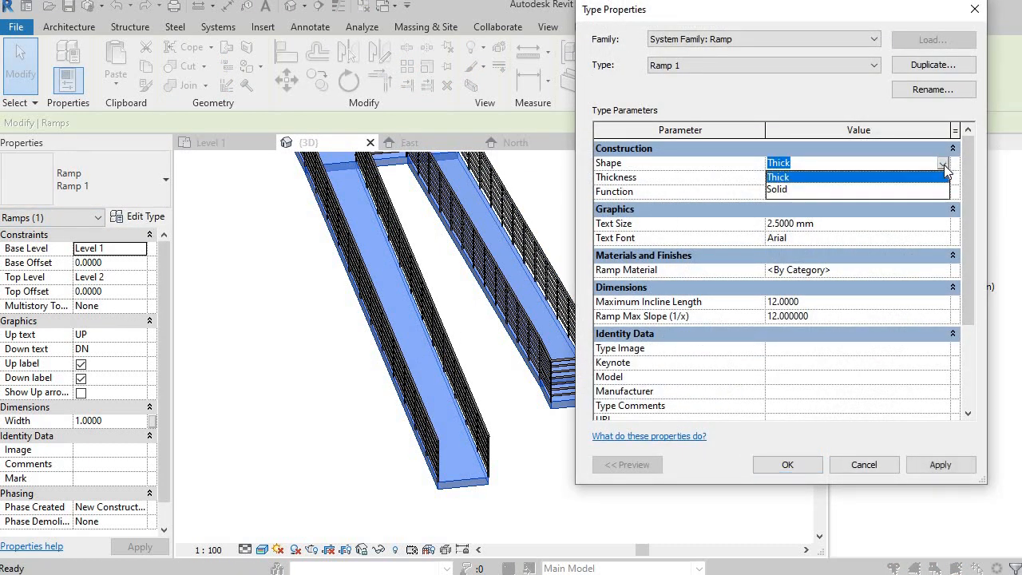
left_click(816, 192)
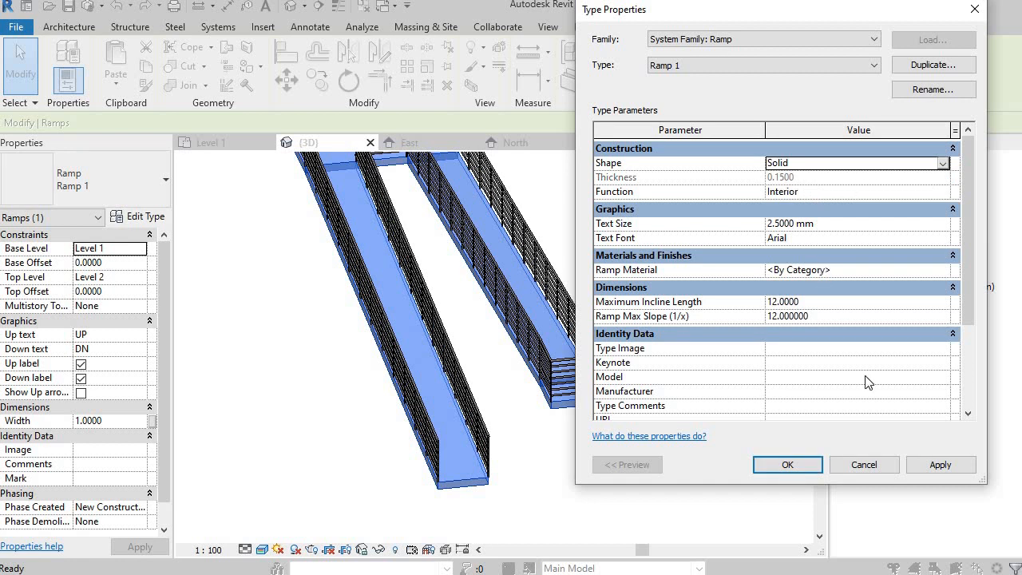
left_click(918, 471)
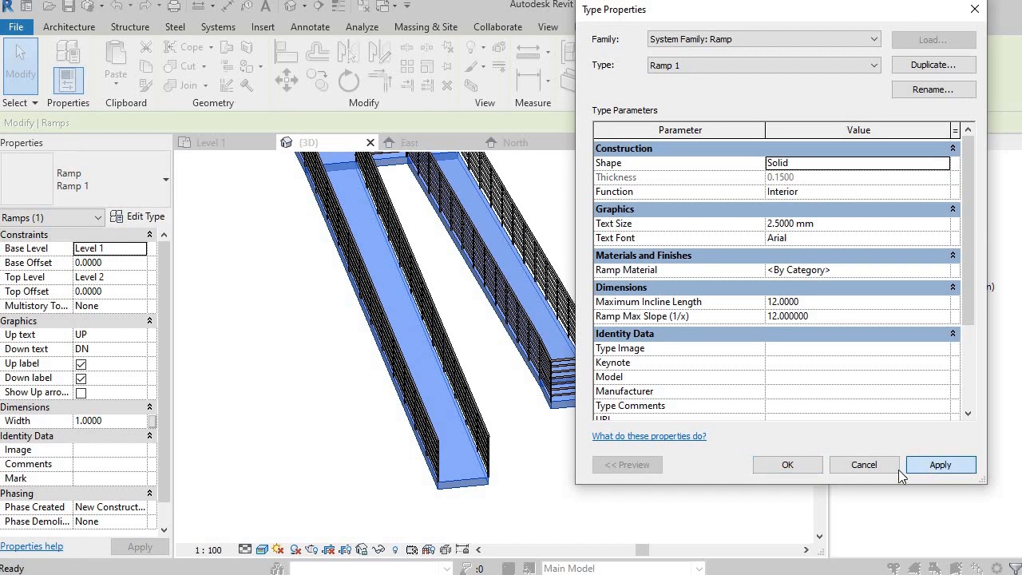
left_click(788, 465)
left_click(457, 514)
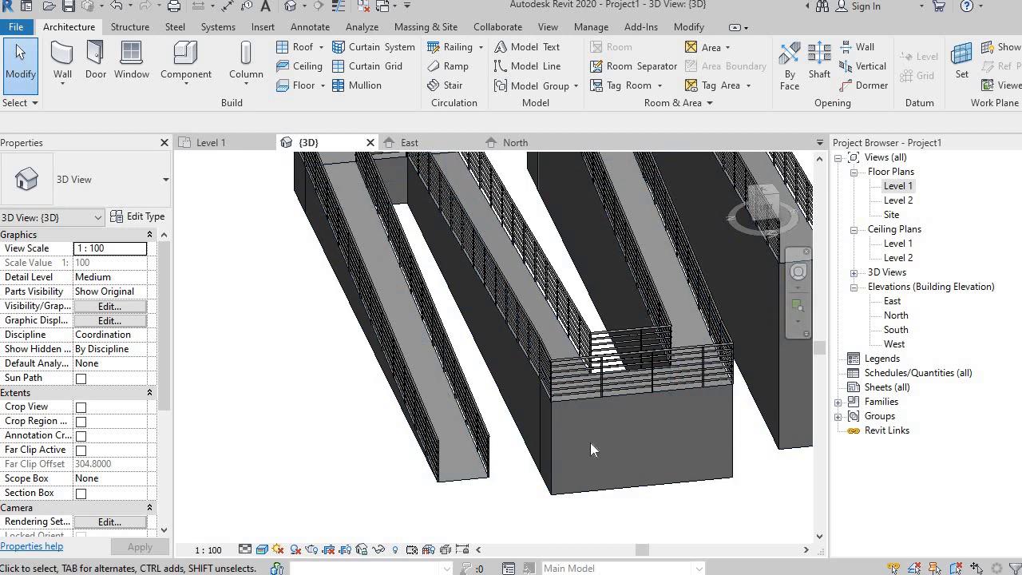
Select the ramp in the 3D view and change its type's Shape to Thick
scroll(317, 297, "down", 3)
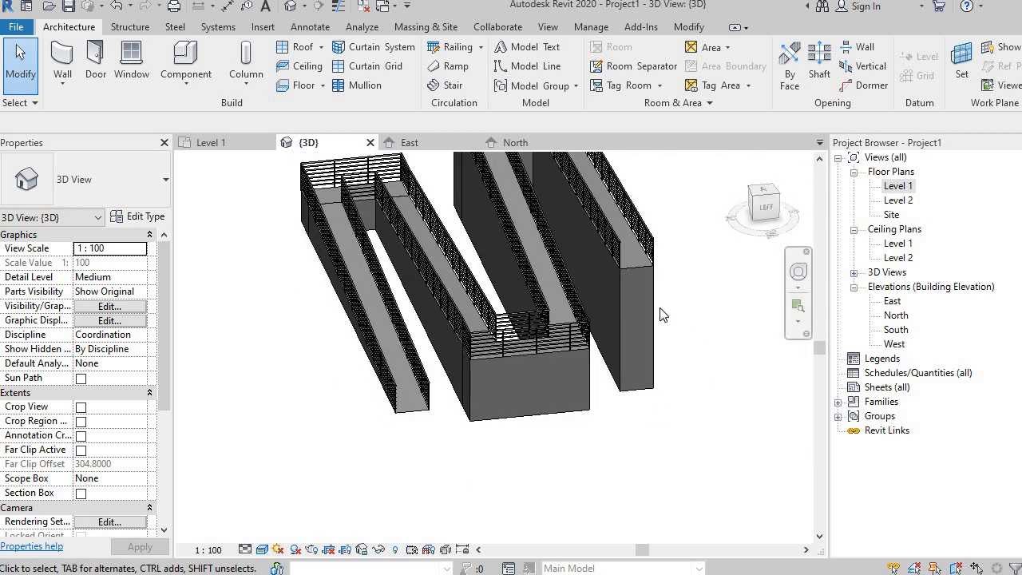
scroll(665, 310, "up", 1)
scroll(665, 322, "down", 4)
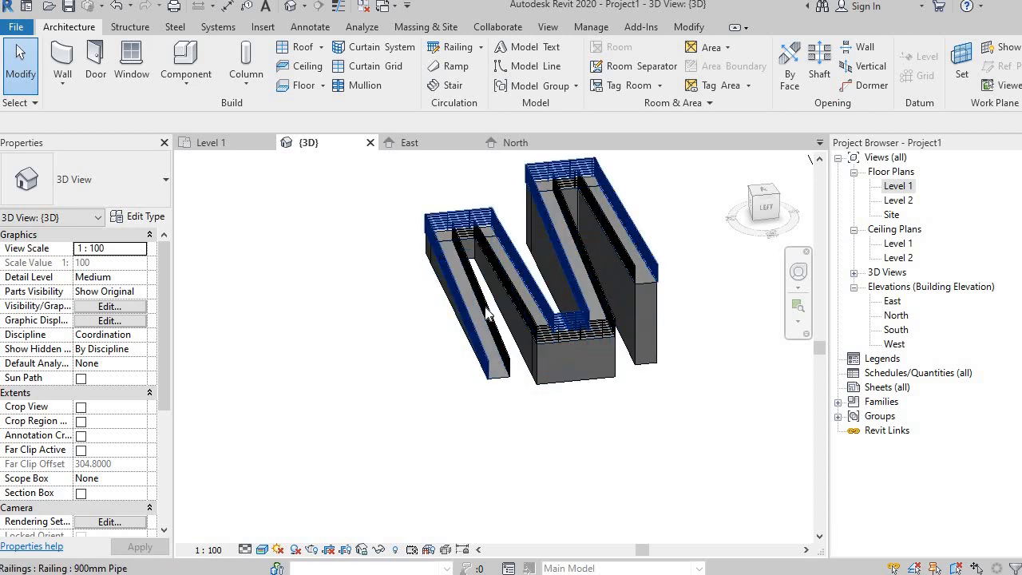
left_click(541, 376)
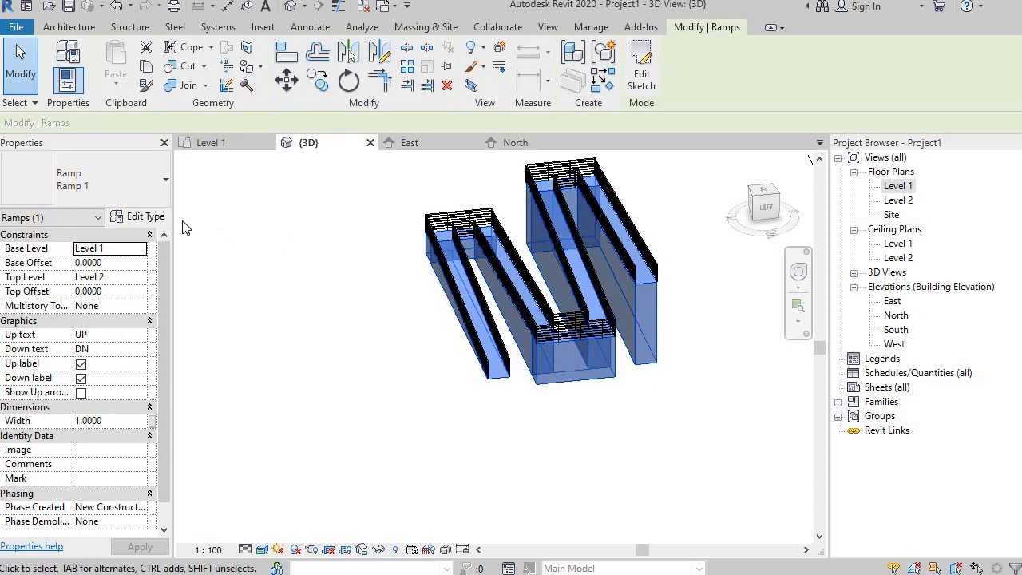
left_click(131, 219)
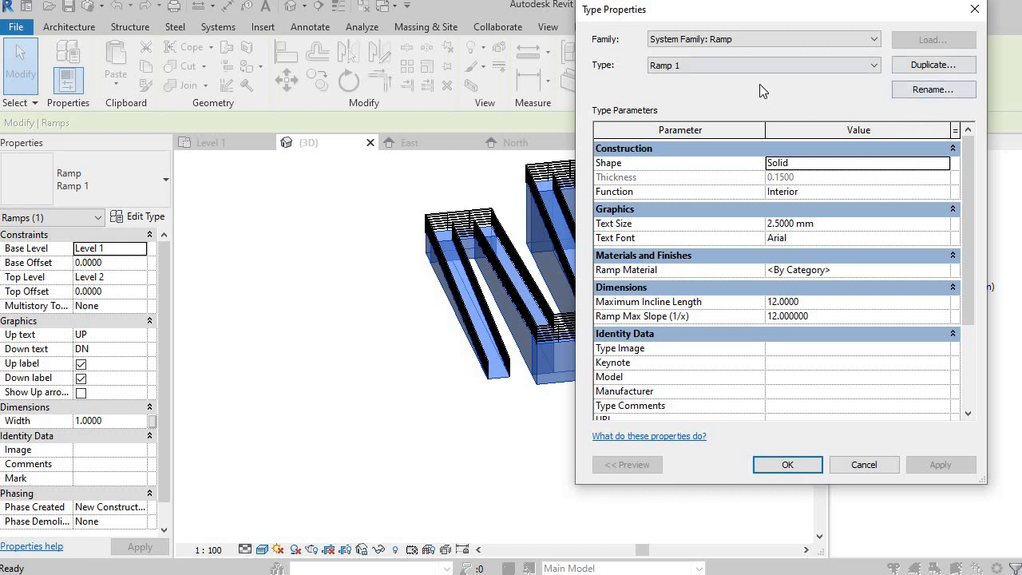
left_click(939, 164)
left_click(942, 163)
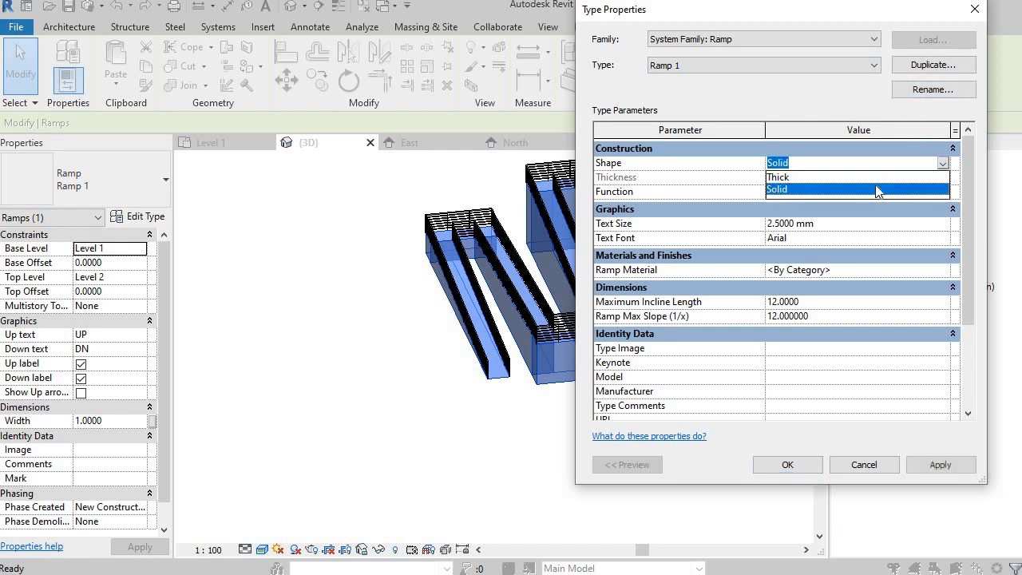
left_click(879, 177)
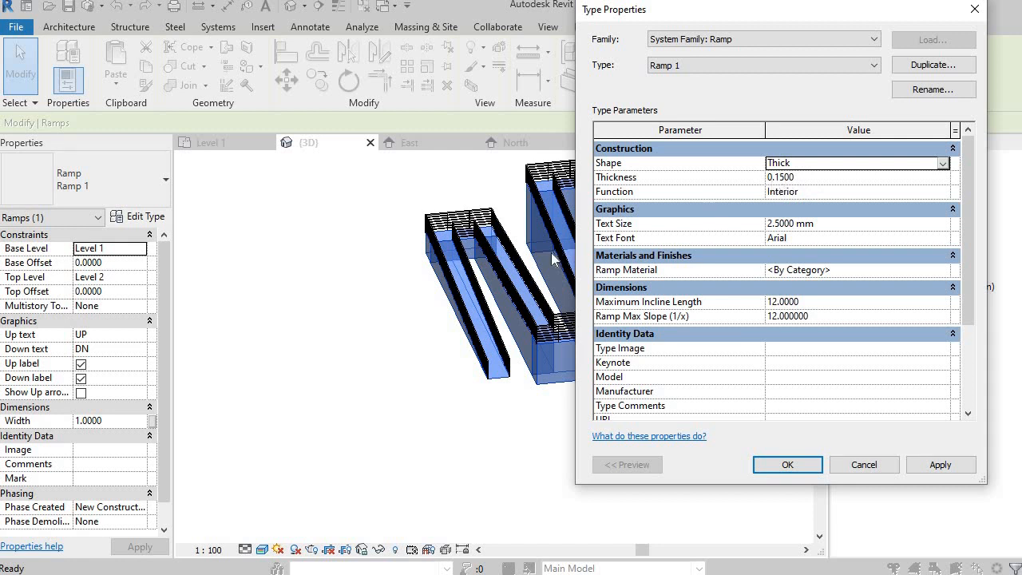
left_click(937, 469)
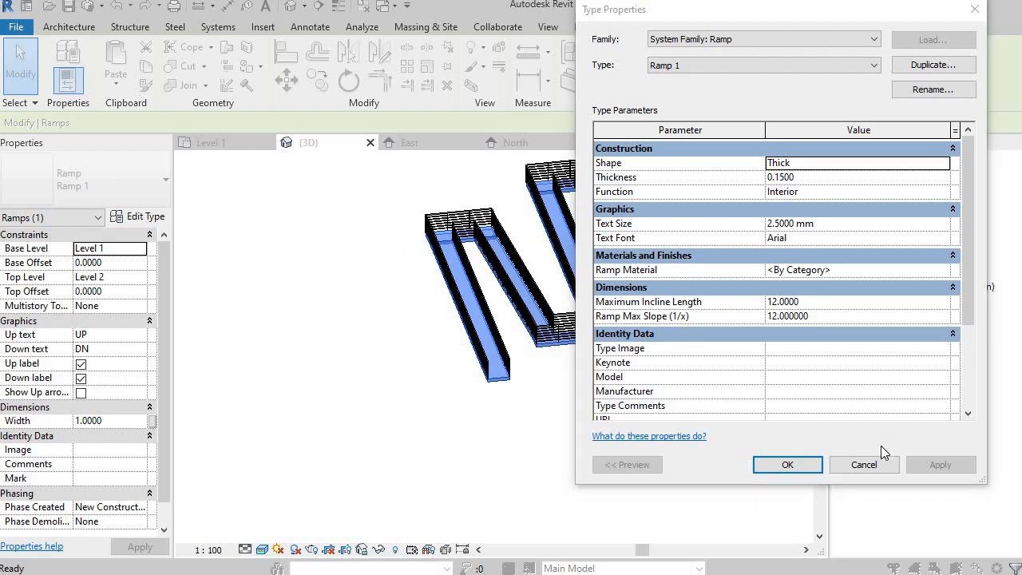
left_click(788, 465)
Take a close look at a landing's slab edge and set the ramp type's Thickness to 200 mm
scroll(545, 362, "up", 5)
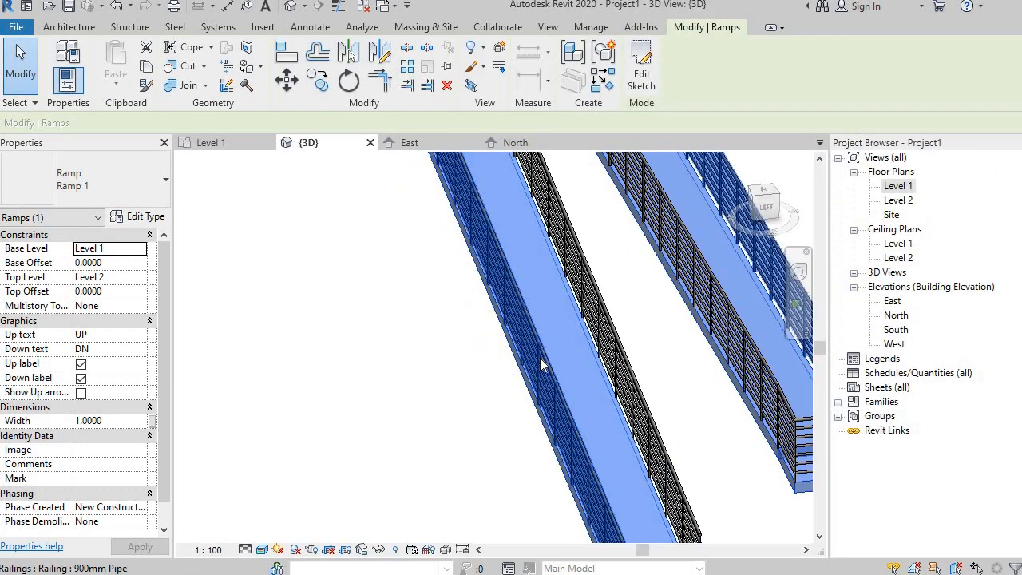
middle_click_drag(479, 367, 417, 439, "shift")
scroll(341, 447, "up", 5)
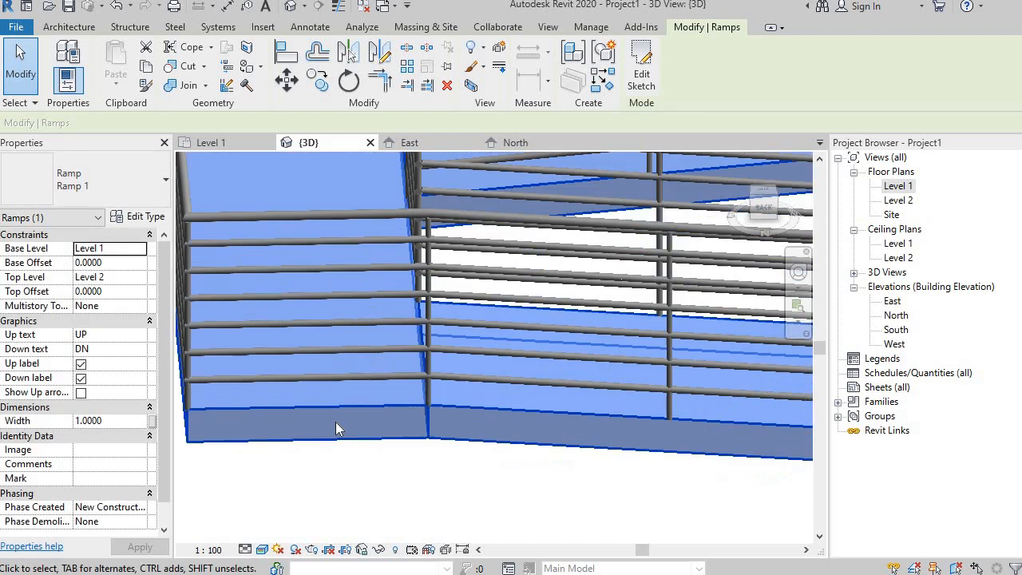
scroll(359, 243, "up", 1)
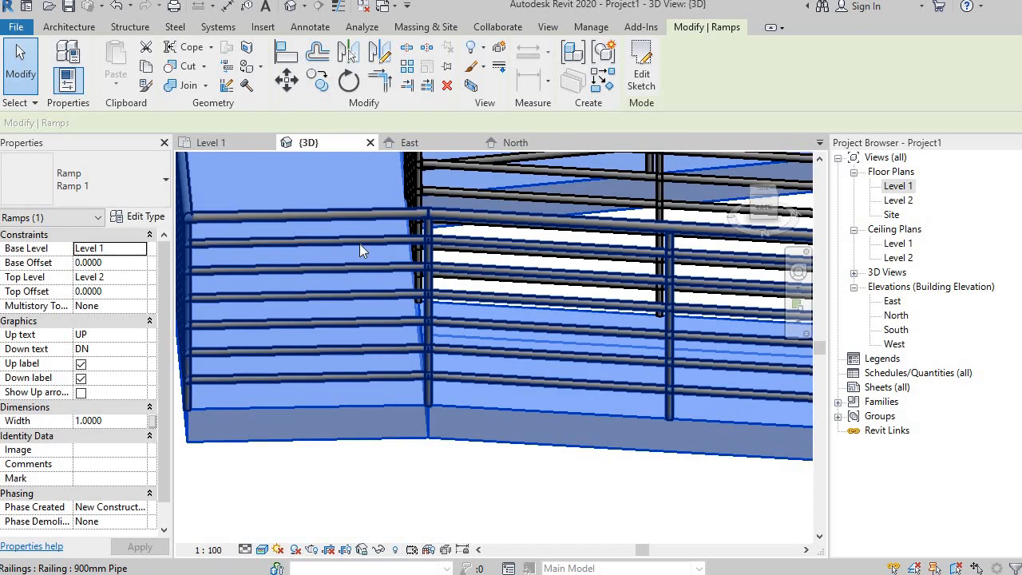
left_click(140, 217)
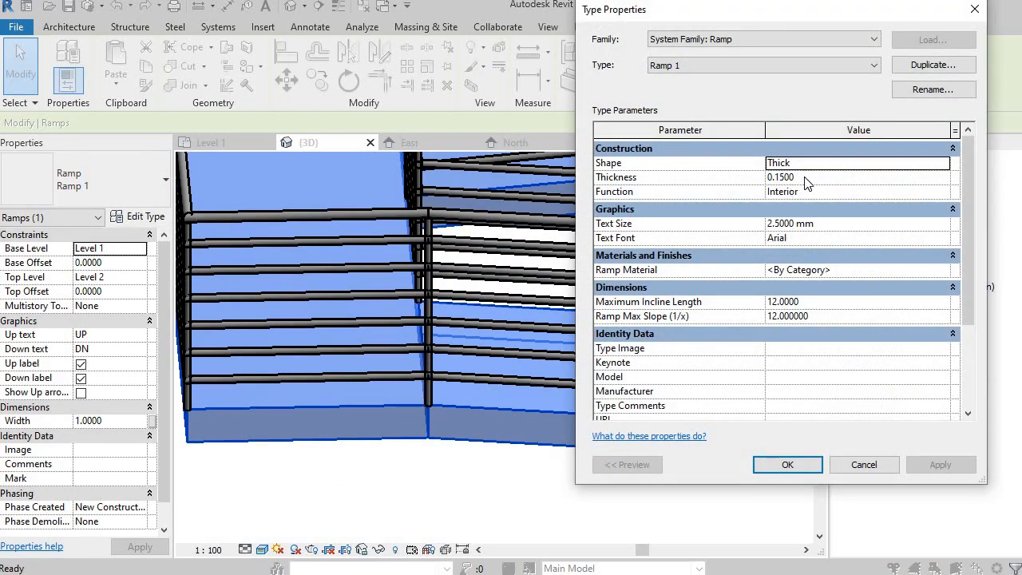
left_click(807, 178)
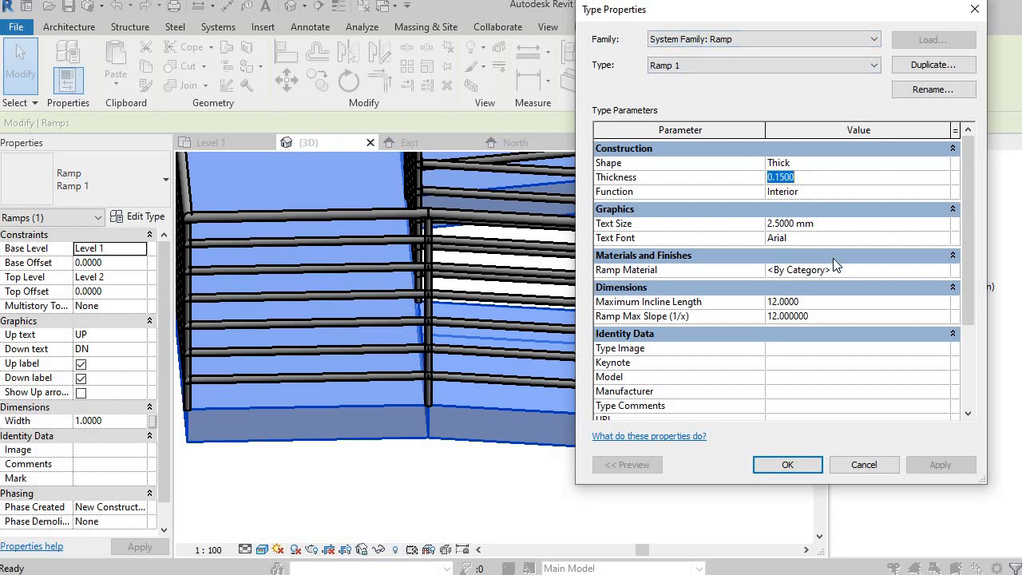
type("200mm")
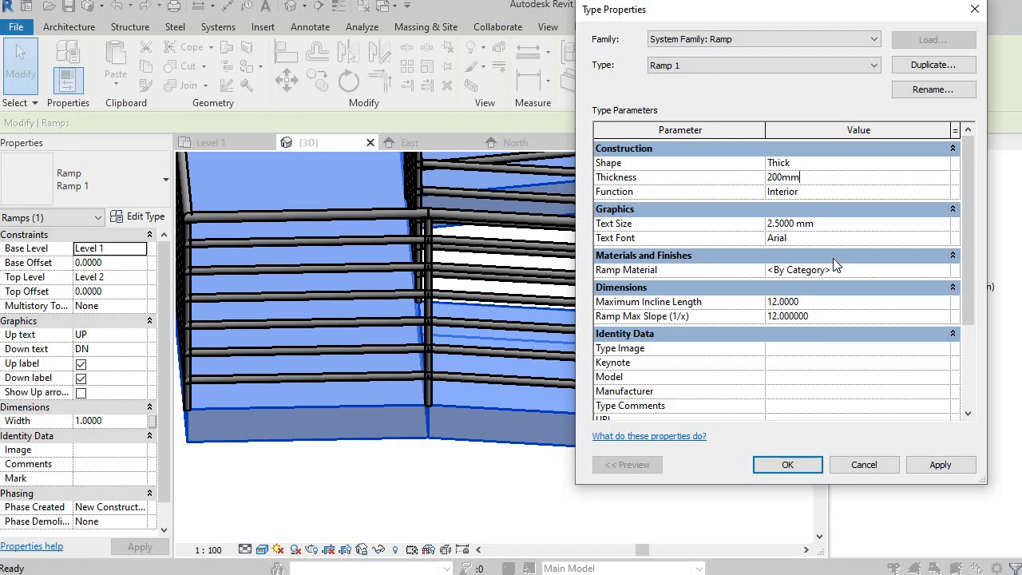
key("Return")
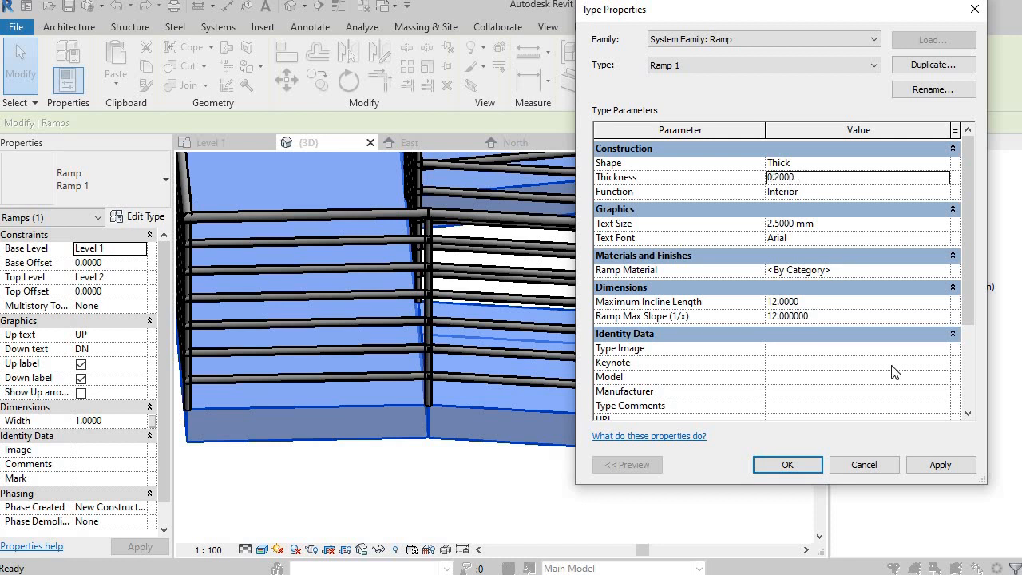
left_click(939, 465)
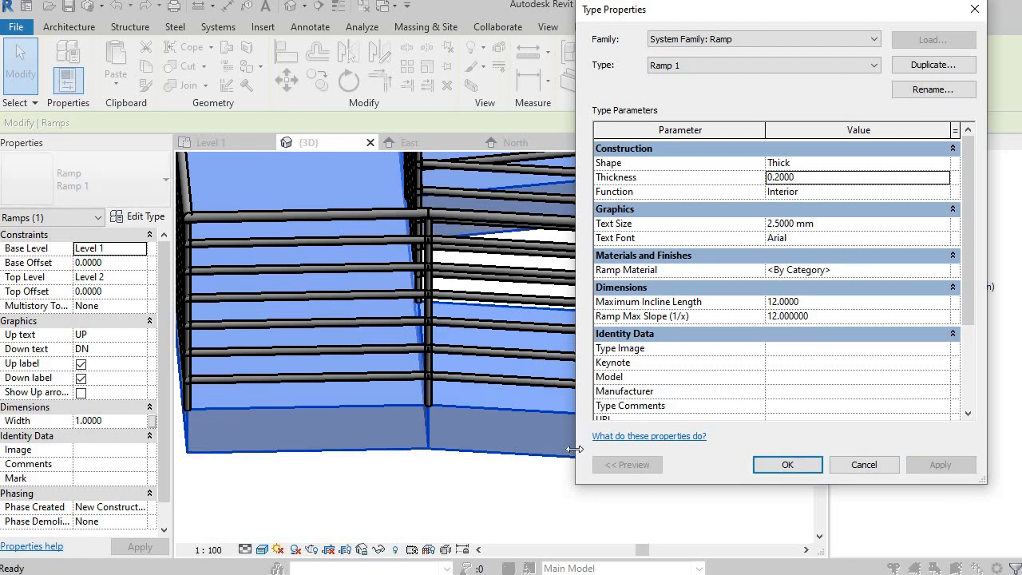
Set the ramp type's Thickness to 150 mm and accept the type properties
double_click(805, 177)
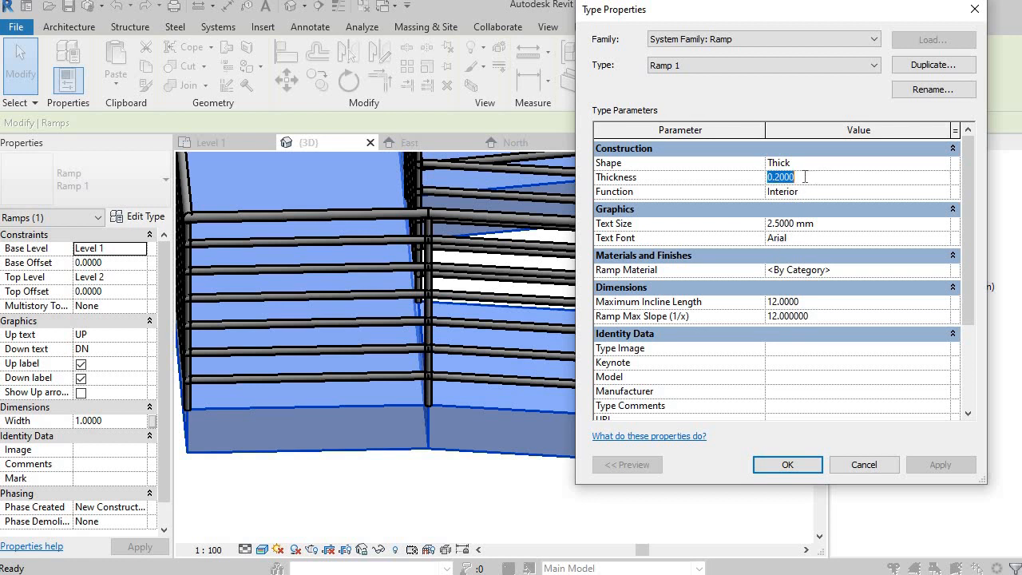
type("150")
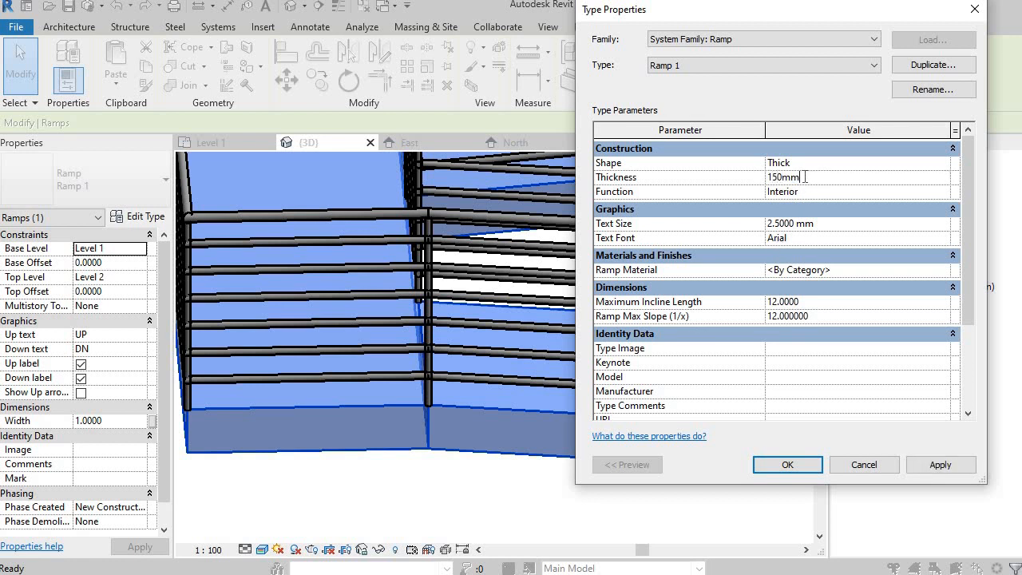
type("mm")
left_click(939, 465)
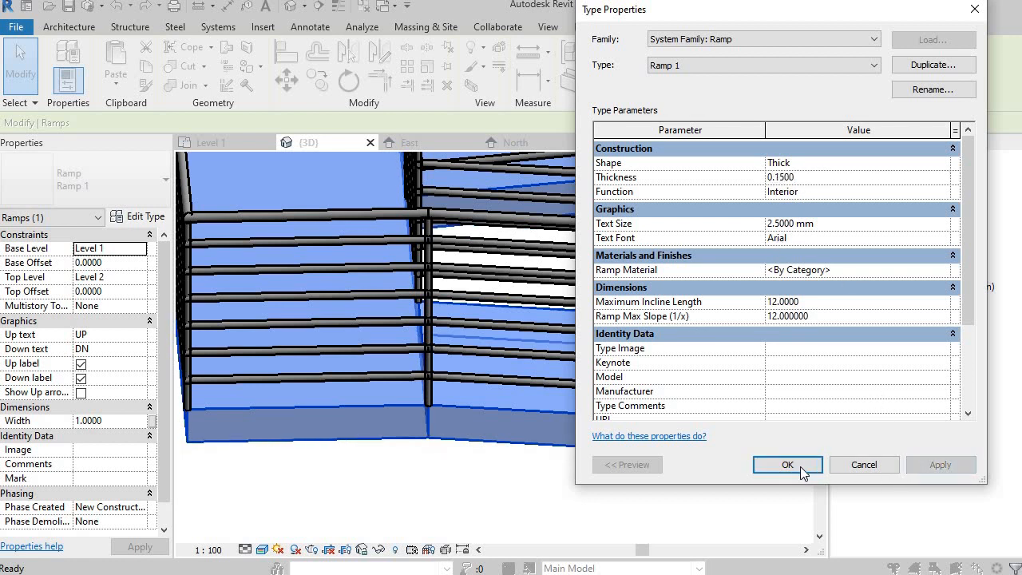
left_click(794, 469)
Deselect the ramp and examine all its runs and landings from the back and from a raised corner angle
scroll(631, 438, "down", 3)
left_click(763, 471)
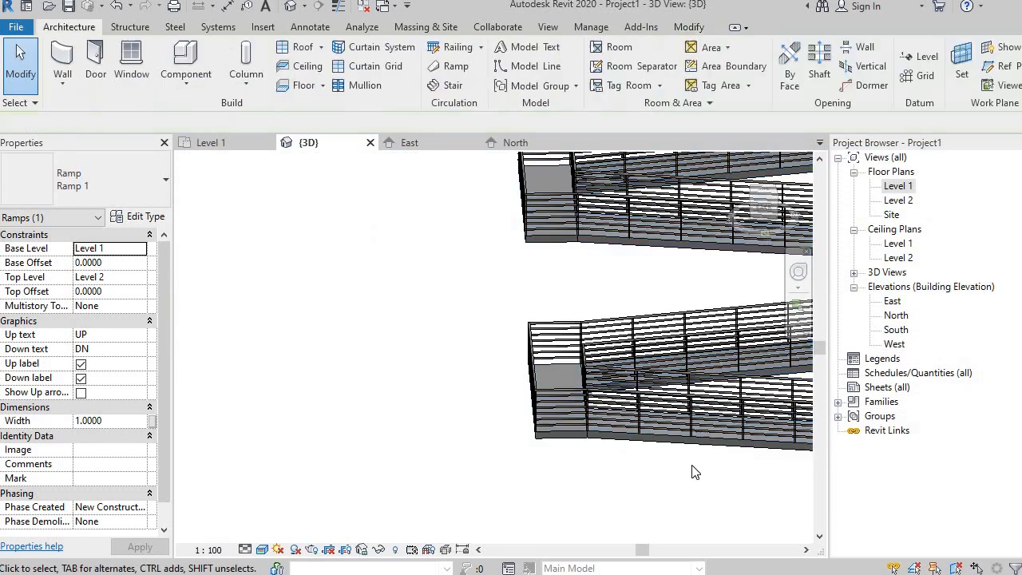
scroll(758, 471, "down", 2)
middle_click_drag(735, 475, 335, 390)
scroll(336, 390, "down", 2)
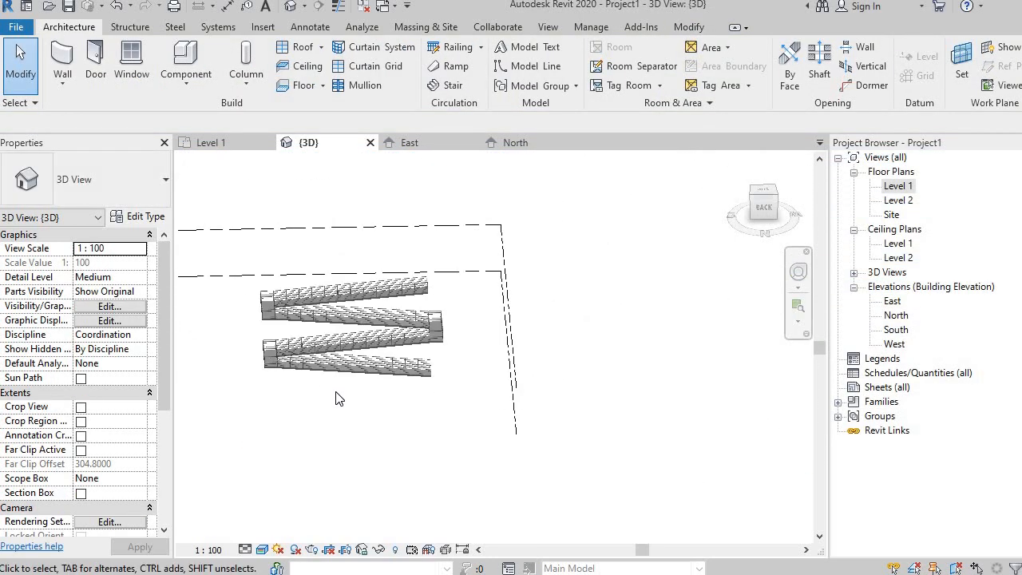
scroll(334, 367, "up", 3)
scroll(353, 338, "down", 2)
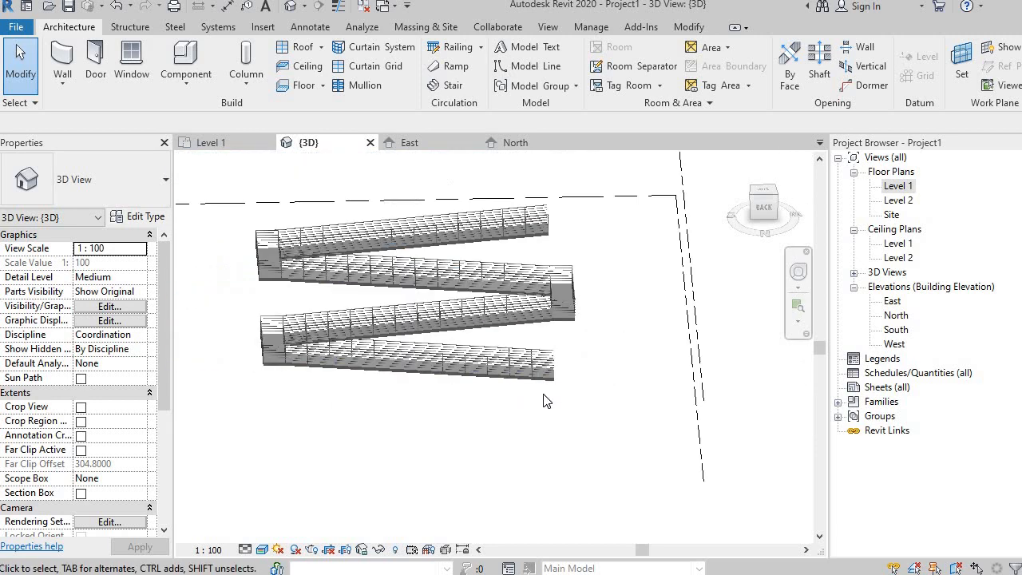
middle_click_drag(584, 384, 356, 418, "shift")
middle_click_drag(422, 431, 497, 418)
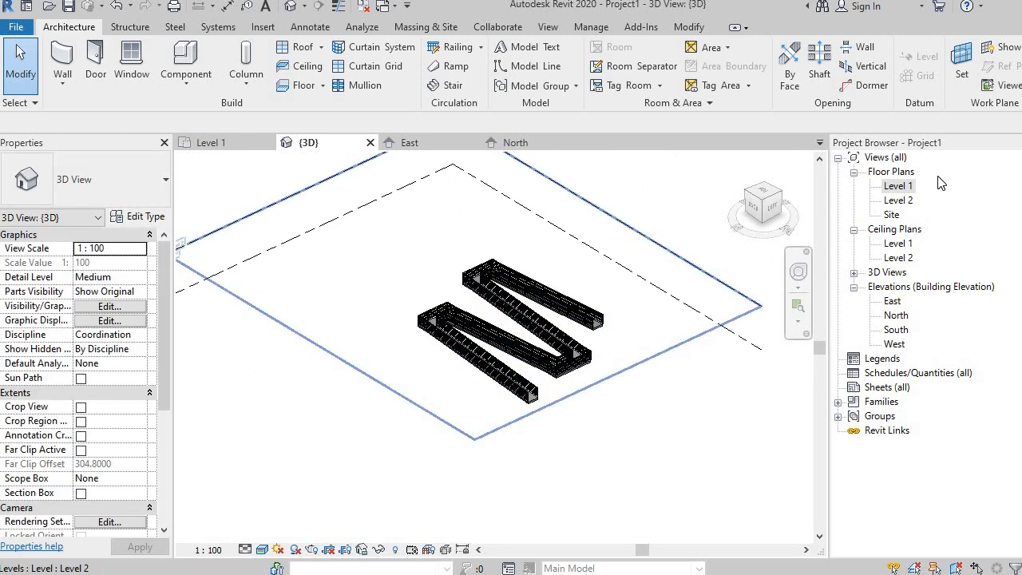
In the Level 1 floor plan, start a second ramp above the existing one and sketch its first two parallel 12 m runs
double_click(899, 186)
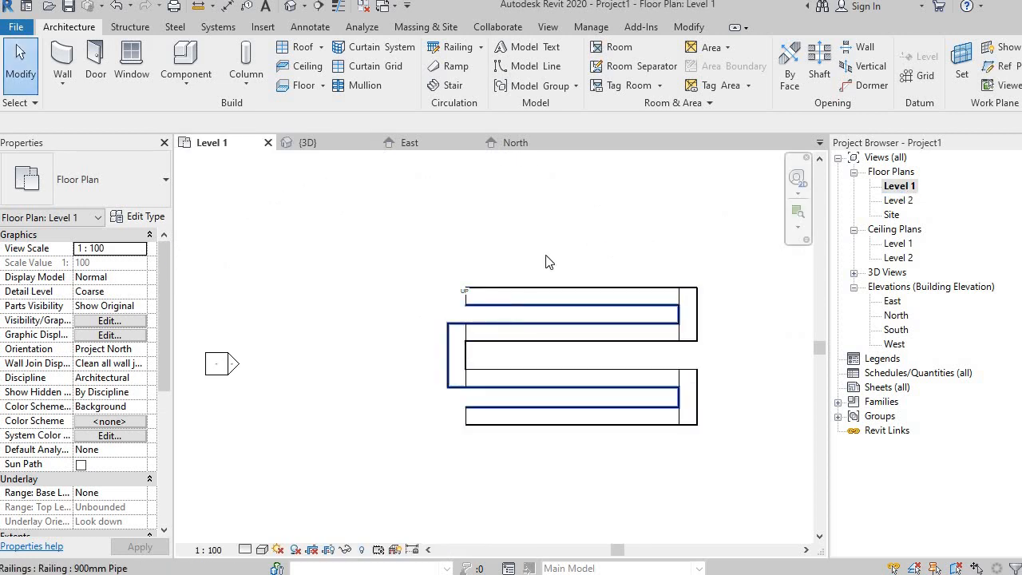
middle_click_drag(508, 364, 427, 349)
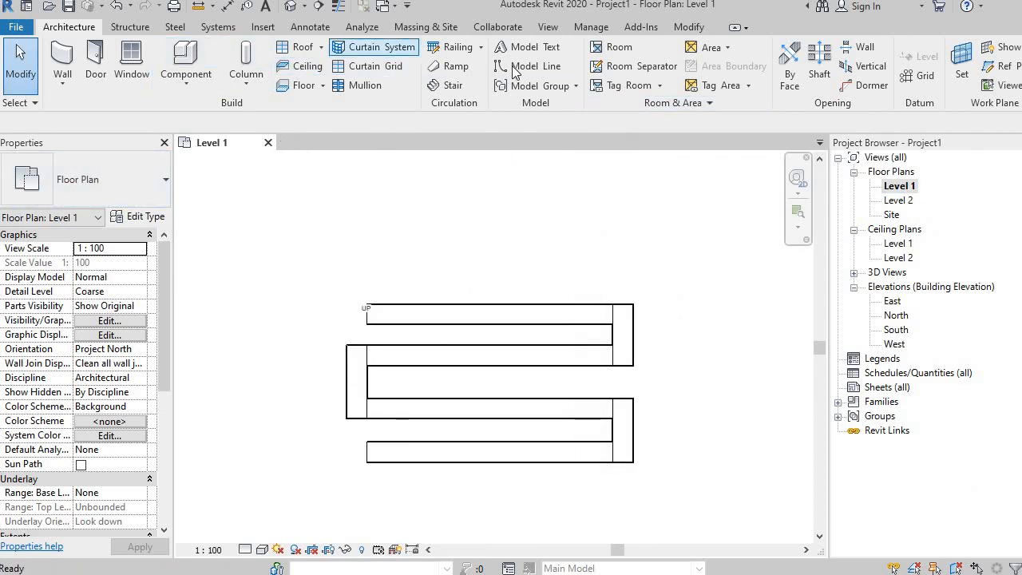
left_click(451, 70)
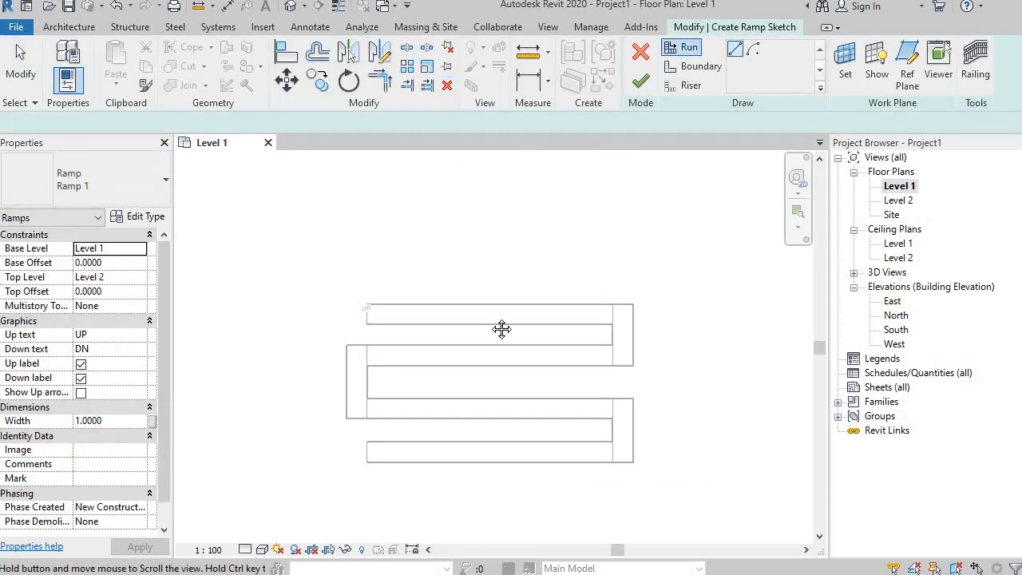
middle_click_drag(497, 331, 486, 324)
left_click(375, 188)
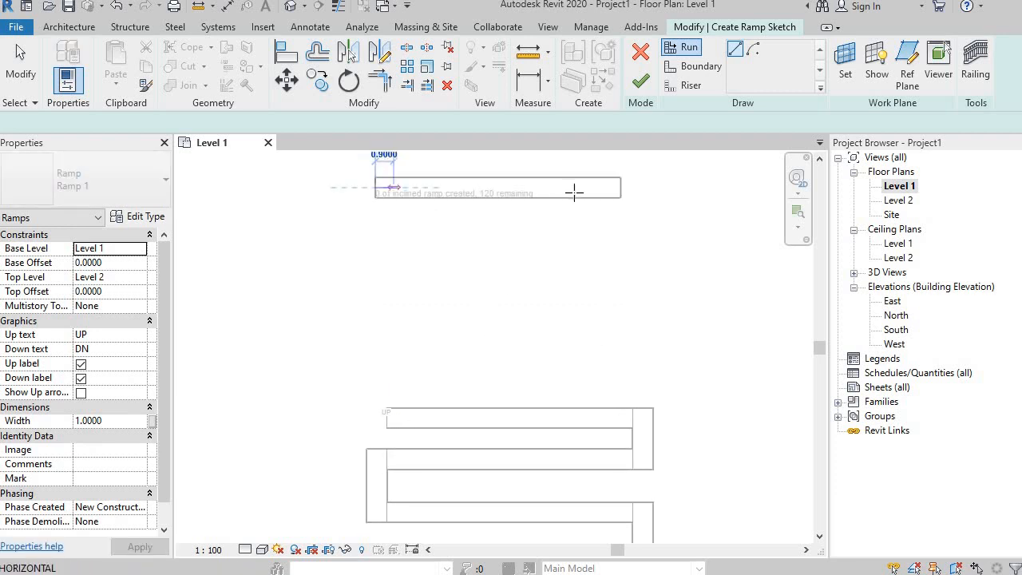
left_click(621, 190)
left_click(622, 230)
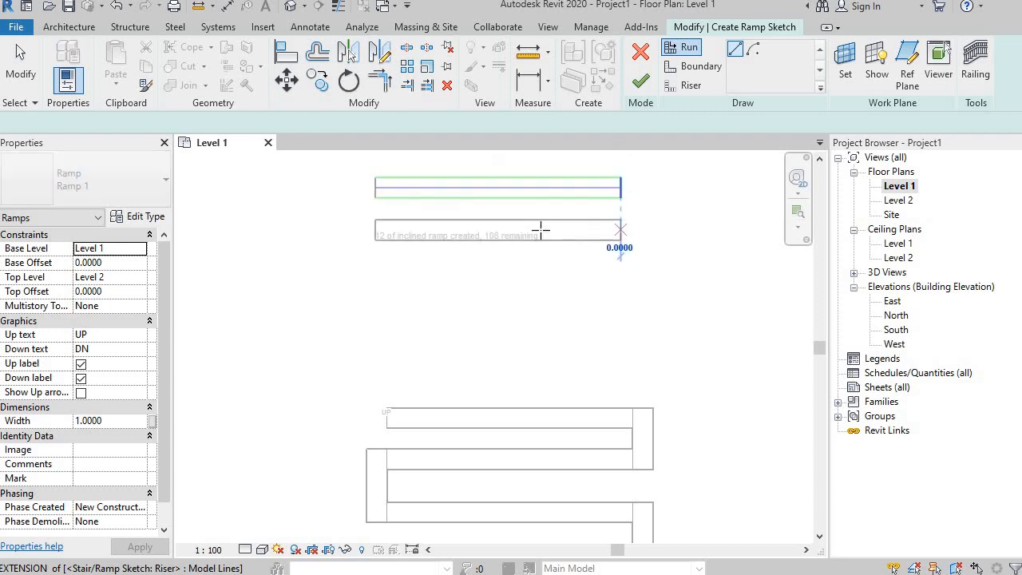
left_click(376, 230)
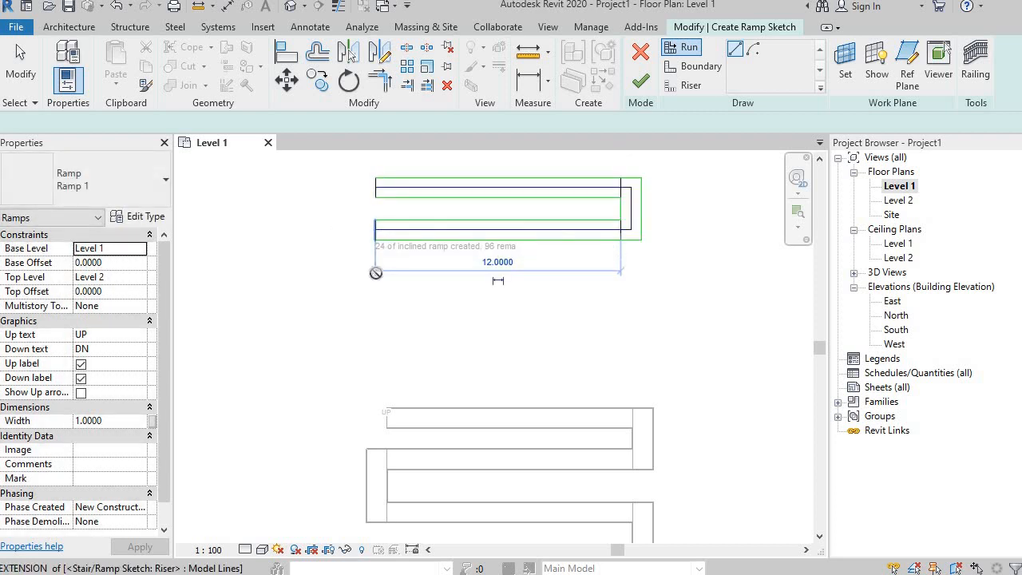
Continue the second ramp's switchback with three more parallel 12 m runs, alternating direction below the first two
left_click(376, 276)
left_click(620, 274)
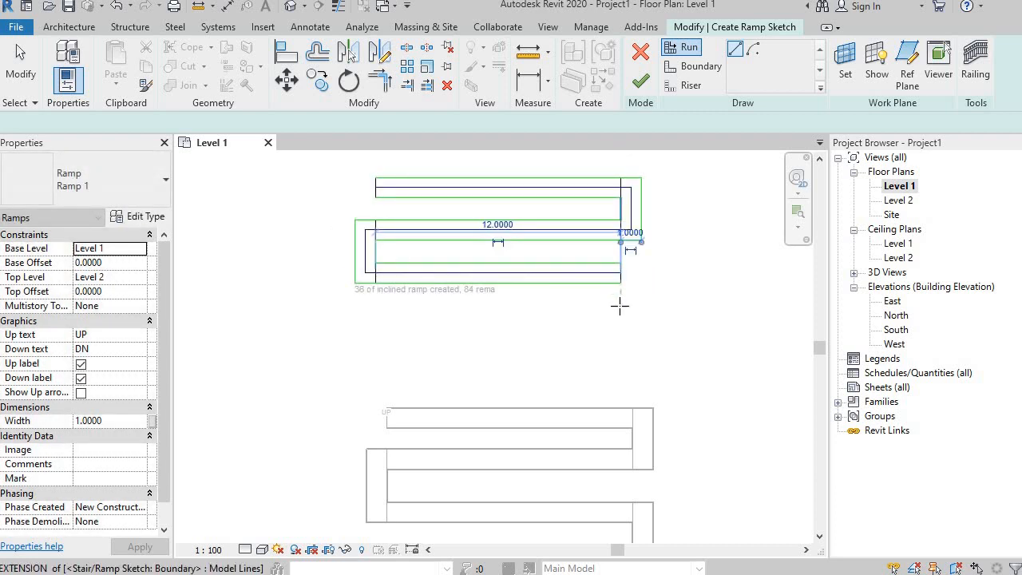
left_click(621, 306)
left_click(376, 306)
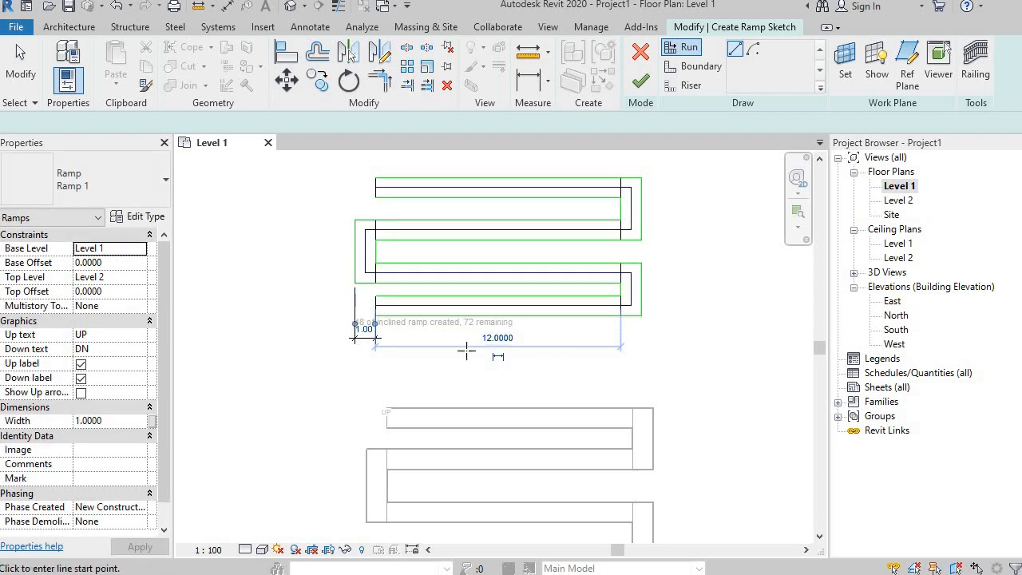
left_click(374, 351)
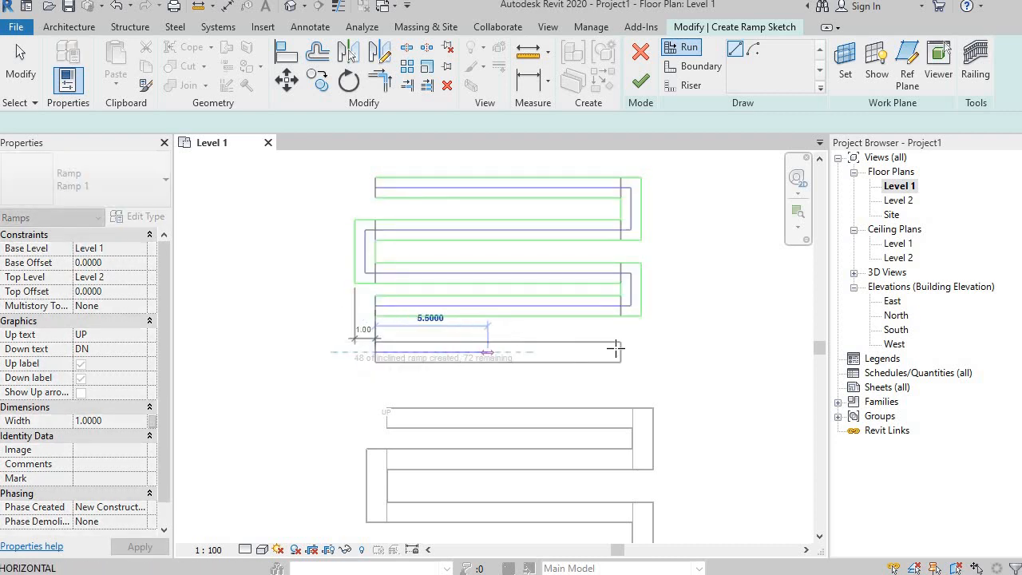
left_click(625, 349)
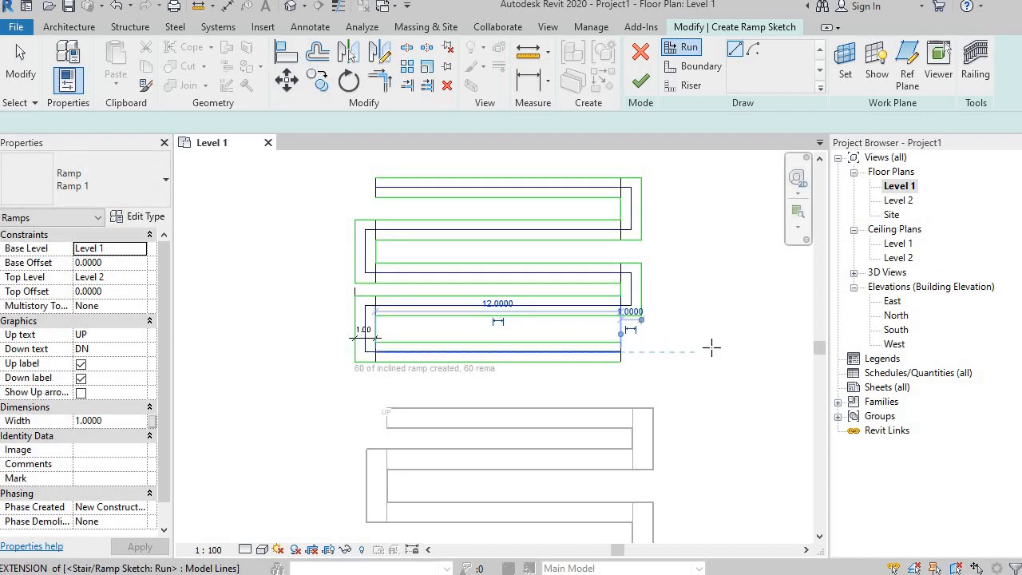
Add a run about 8.54 m long, perpendicular to the others and heading up the plan, to the right of the switchback
left_click(755, 352)
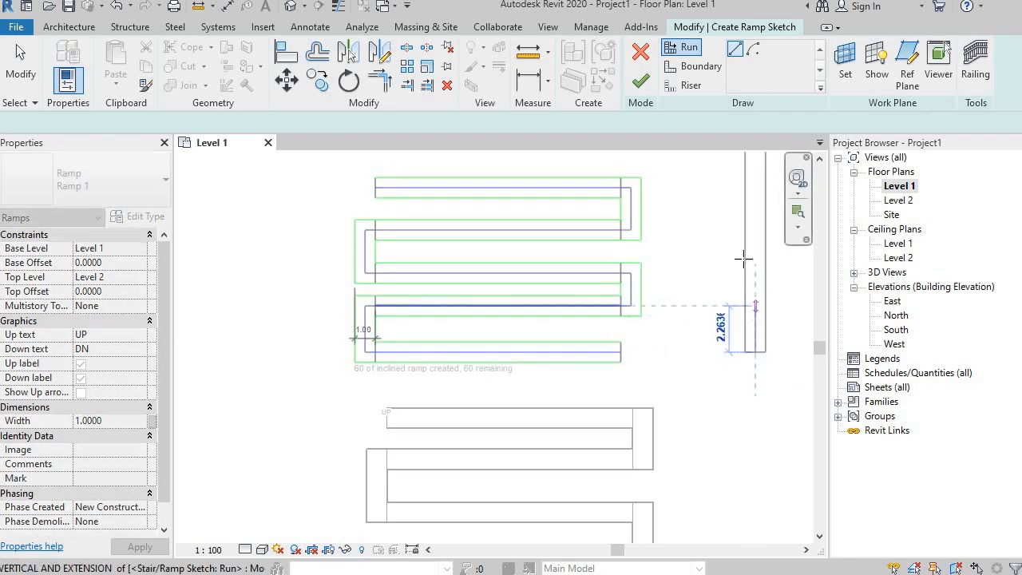
left_click(754, 174)
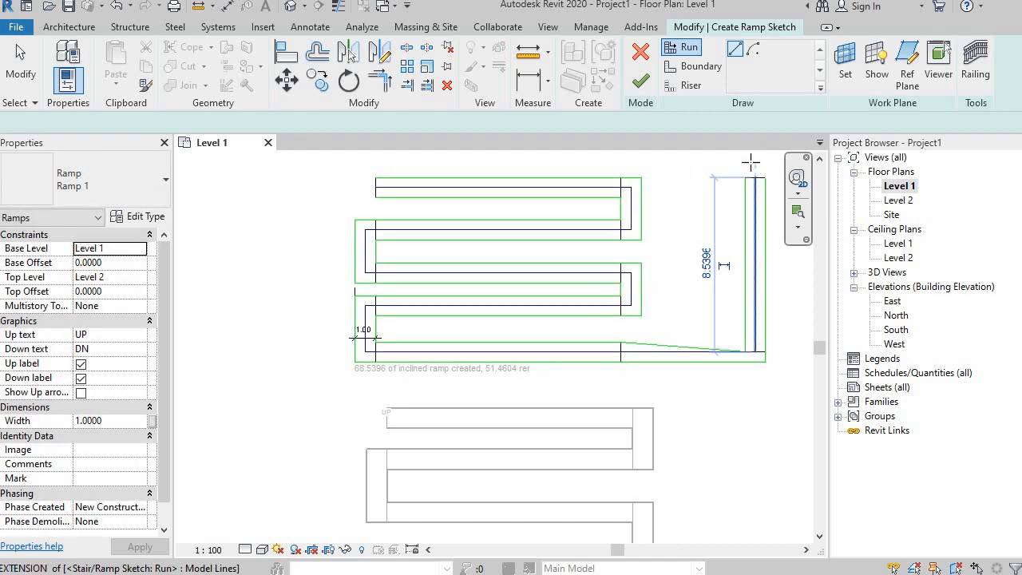
middle_click_drag(744, 223, 724, 275)
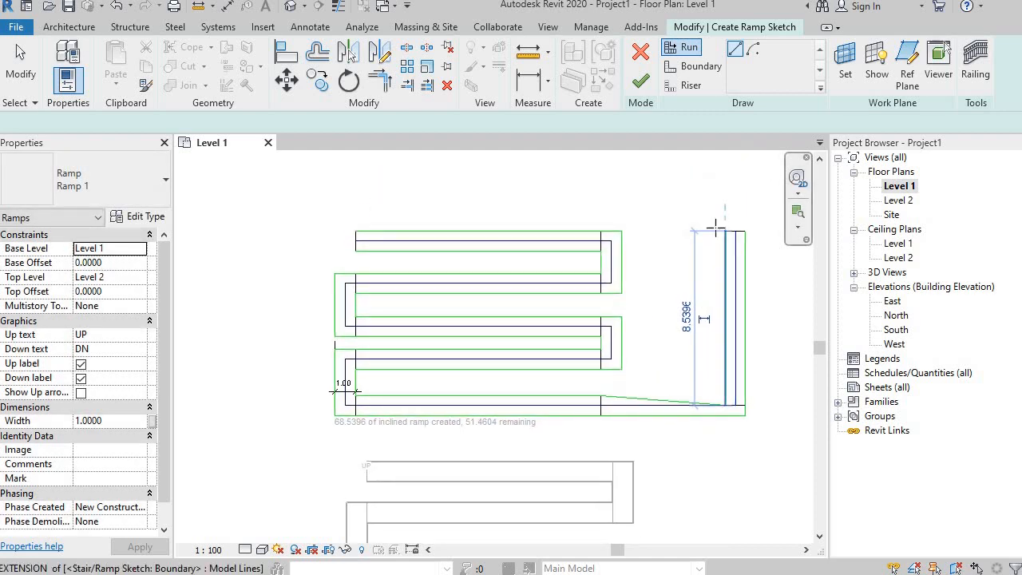
Undo the run perpendicular to the switchback and finish the second ramp with its five parallel 12 m runs
scroll(457, 438, "up", 3)
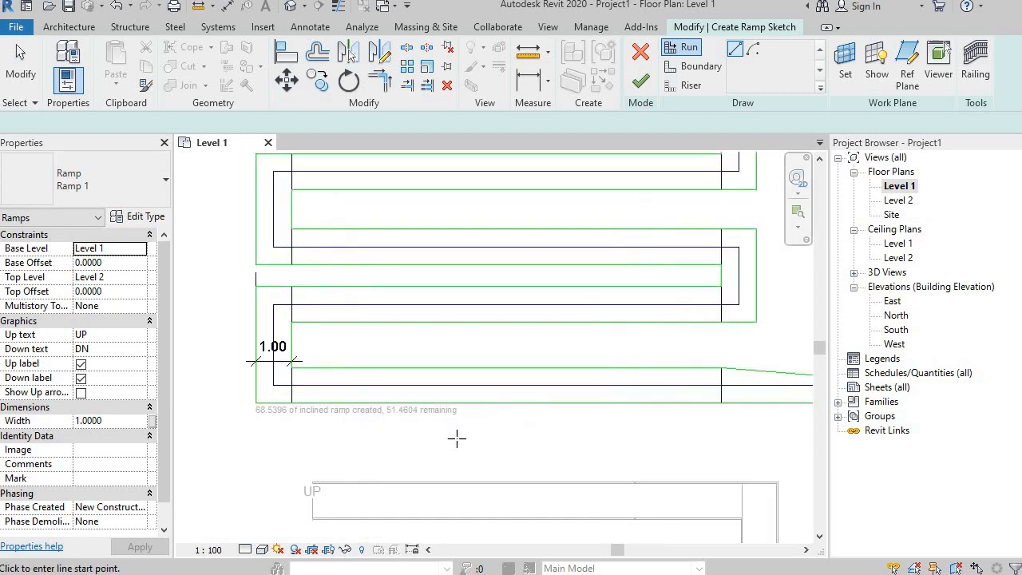
scroll(457, 437, "down", 3)
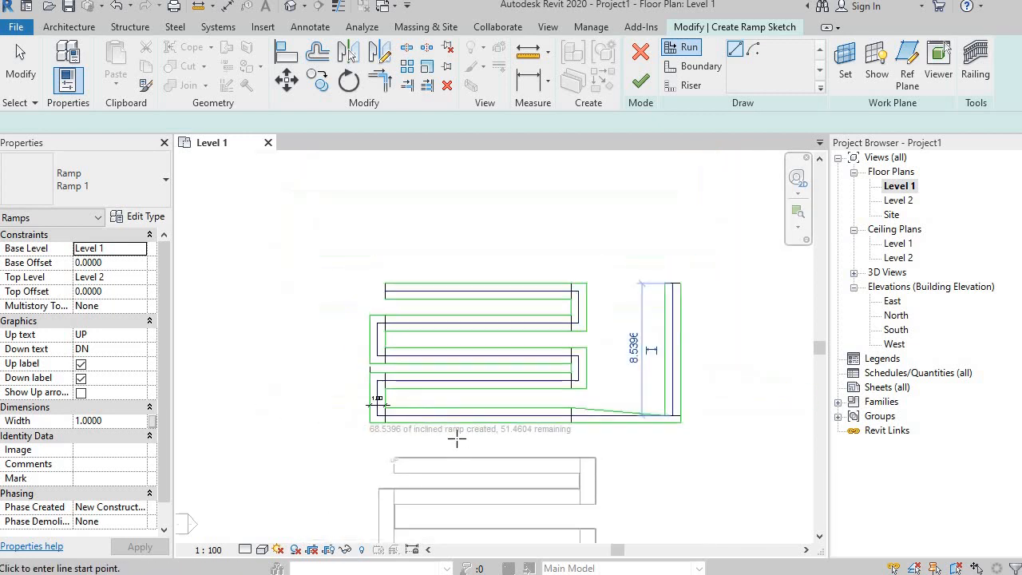
key("ctrl+z")
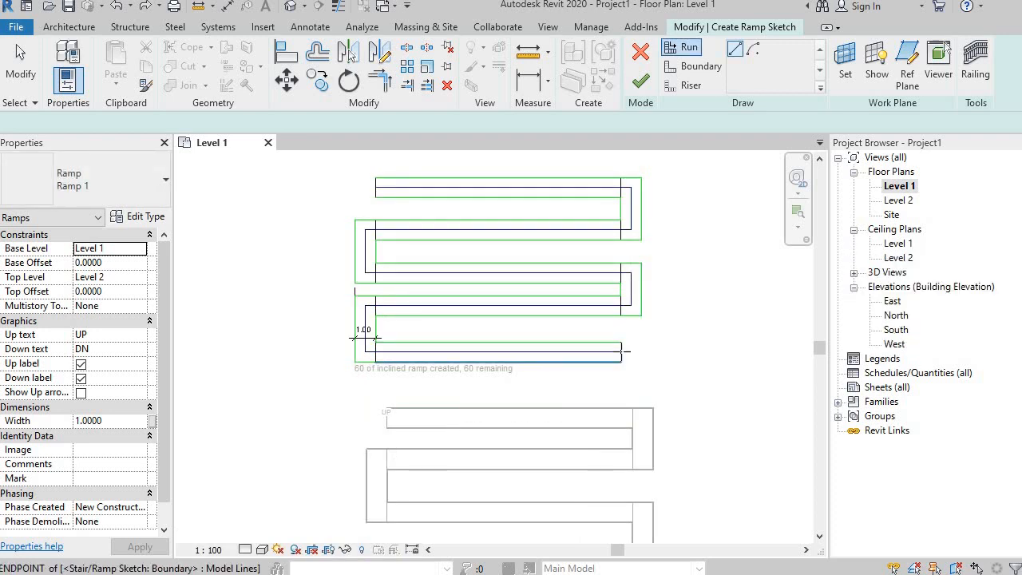
left_click(622, 351)
key("Escape")
key("Escape")
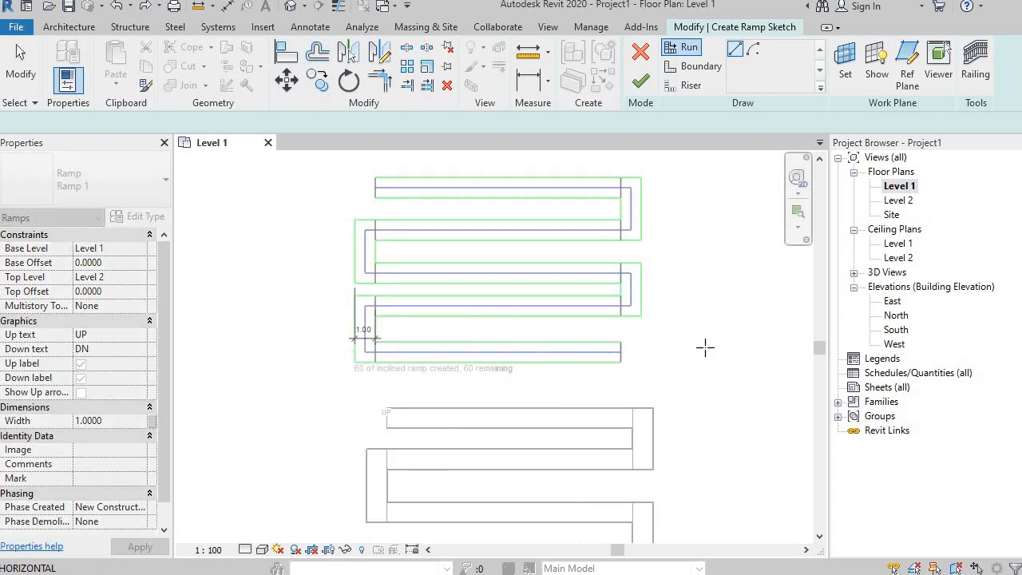
left_click(641, 81)
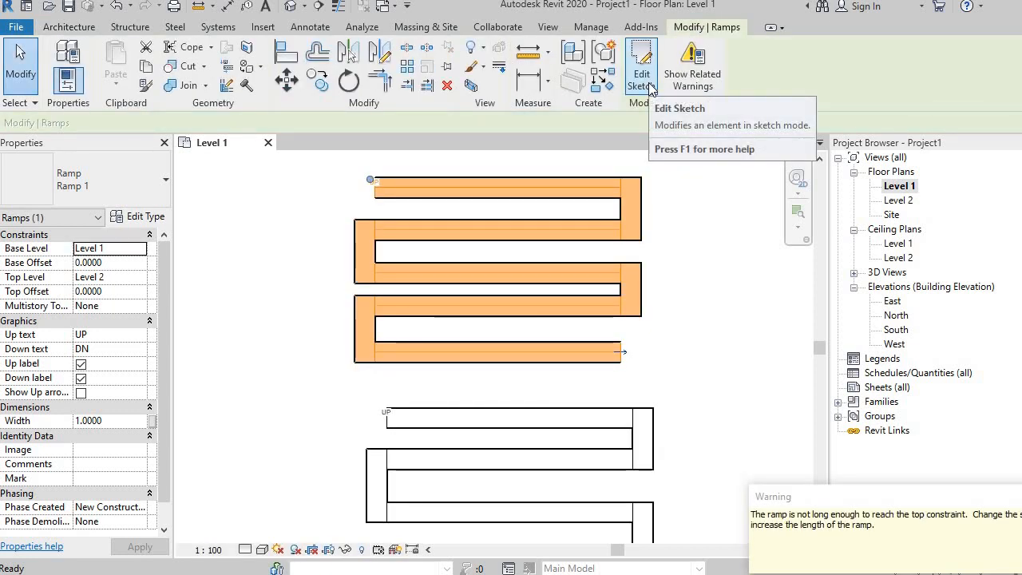
left_click(258, 223)
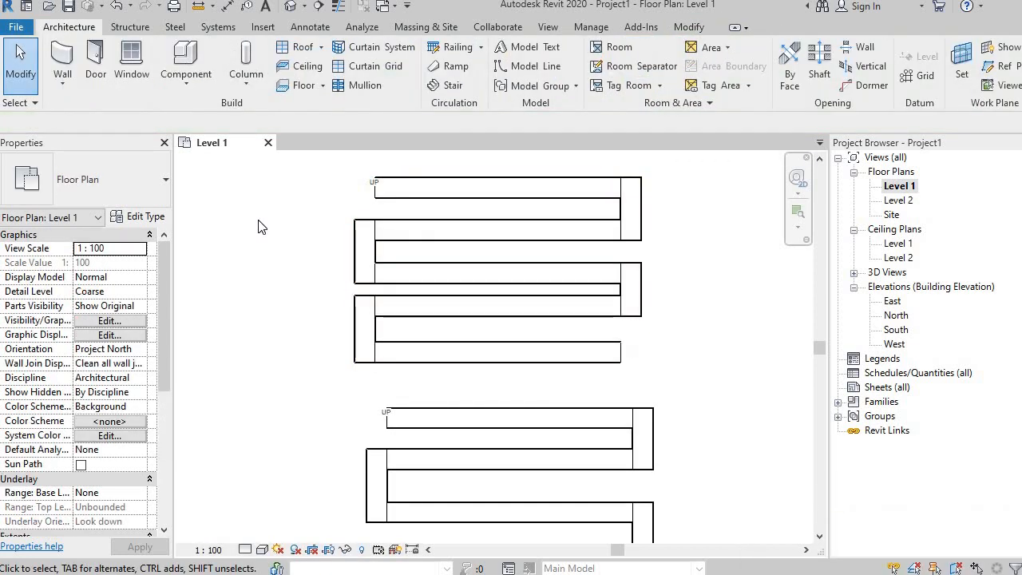
In the default 3D view, move the five-run ramp clear of the first ramp
scroll(258, 224, "down", 2)
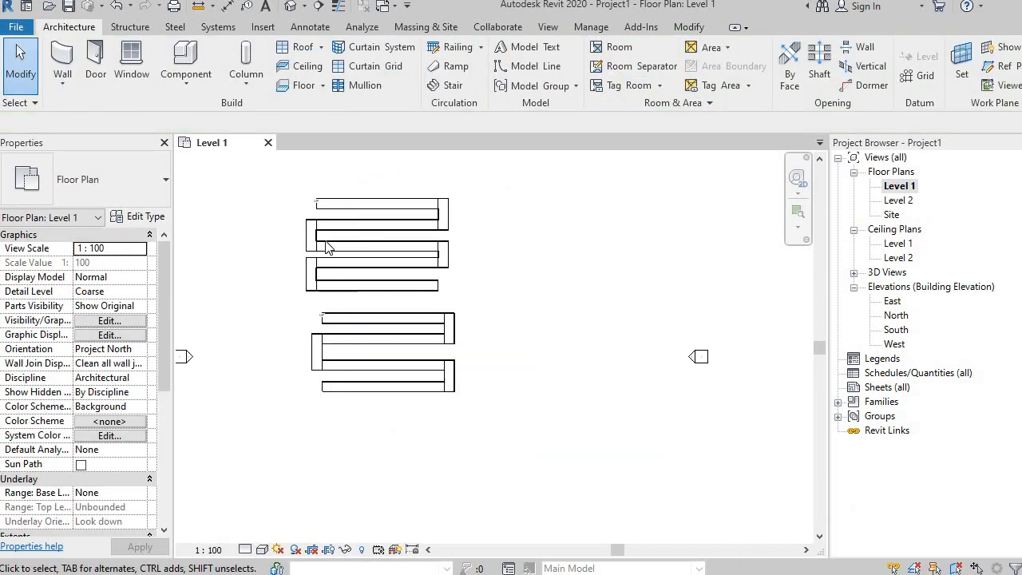
left_click(290, 6)
scroll(474, 501, "up", 5)
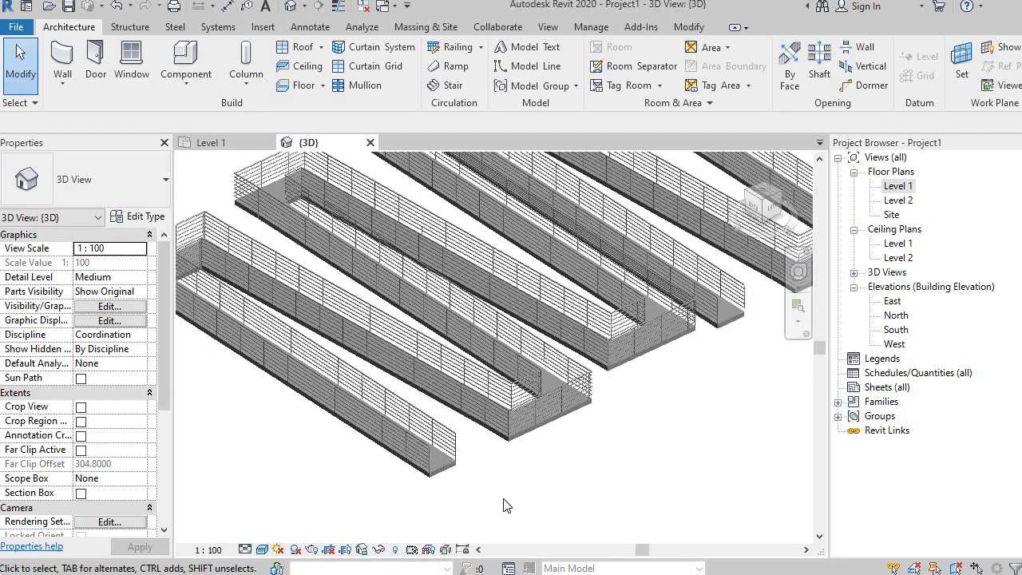
scroll(604, 484, "down", 3)
scroll(623, 489, "up", 1)
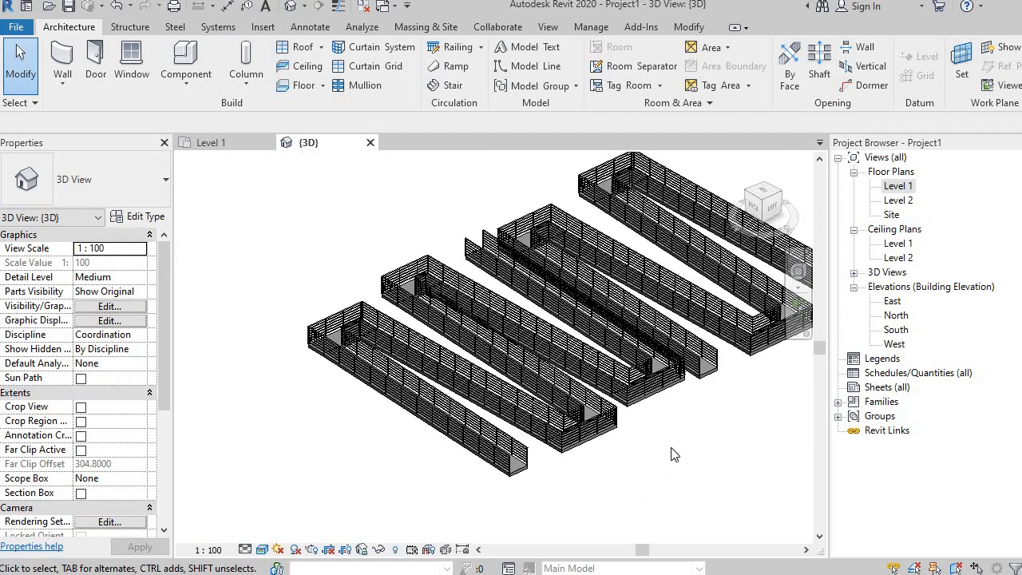
left_click(600, 417)
middle_click_drag(635, 454, 703, 338)
left_click_drag(584, 353, 434, 418)
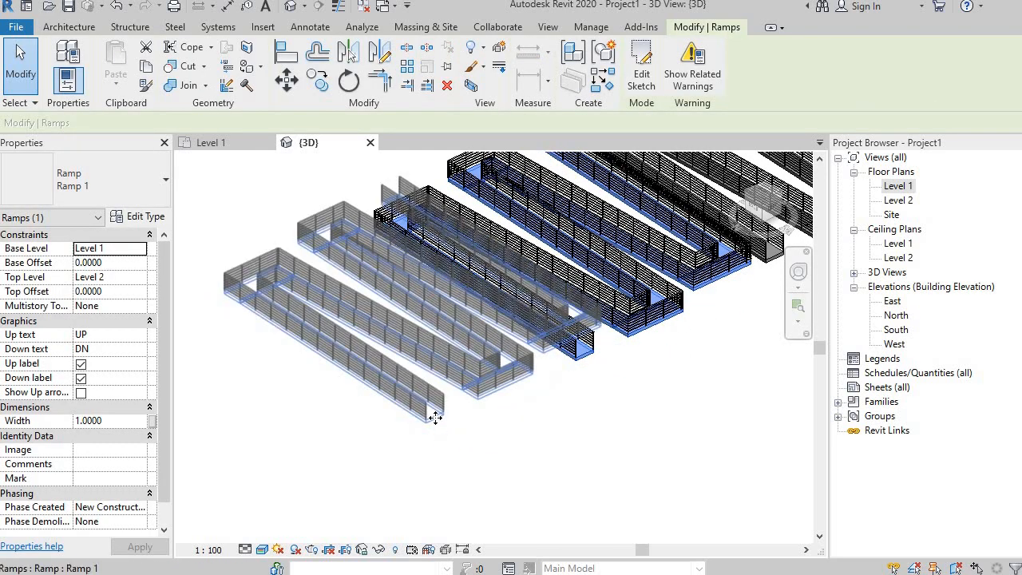
left_click(546, 420)
Set the Ramp Max Slope (1/x) of the five-run ramp's type, Ramp 1, to 45
scroll(500, 424, "up", 2)
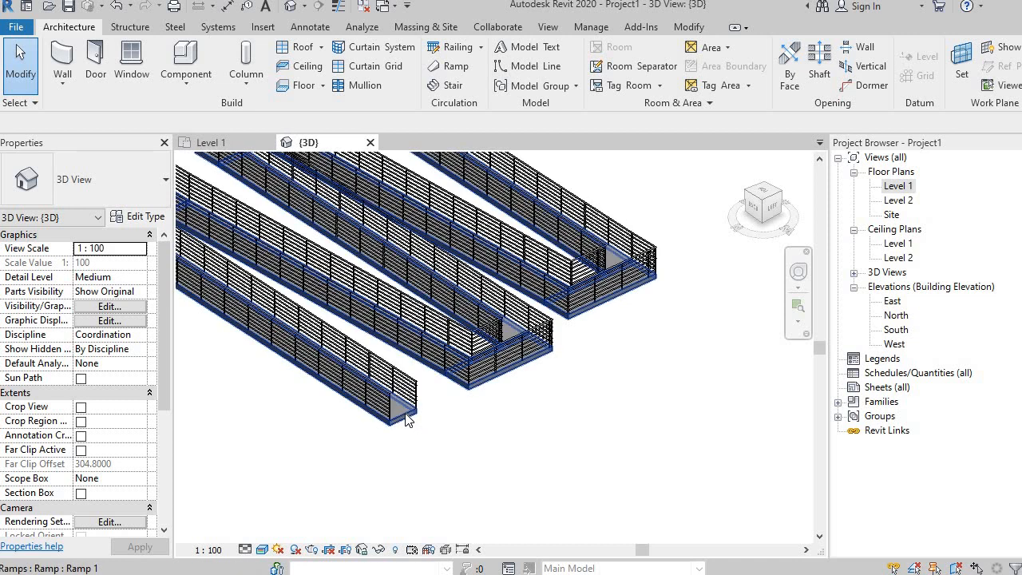
left_click(409, 422)
left_click(139, 219)
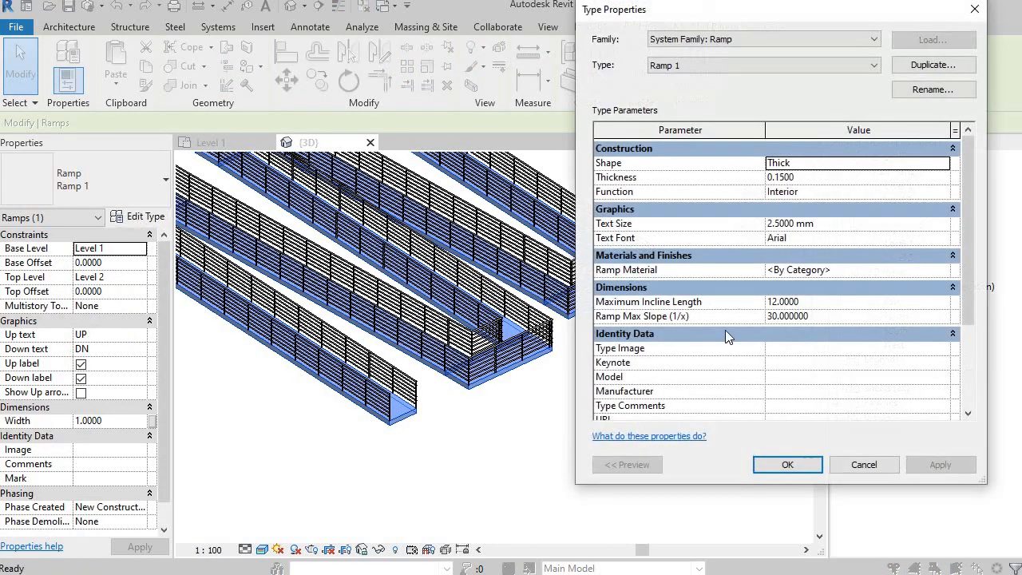
left_click(815, 317)
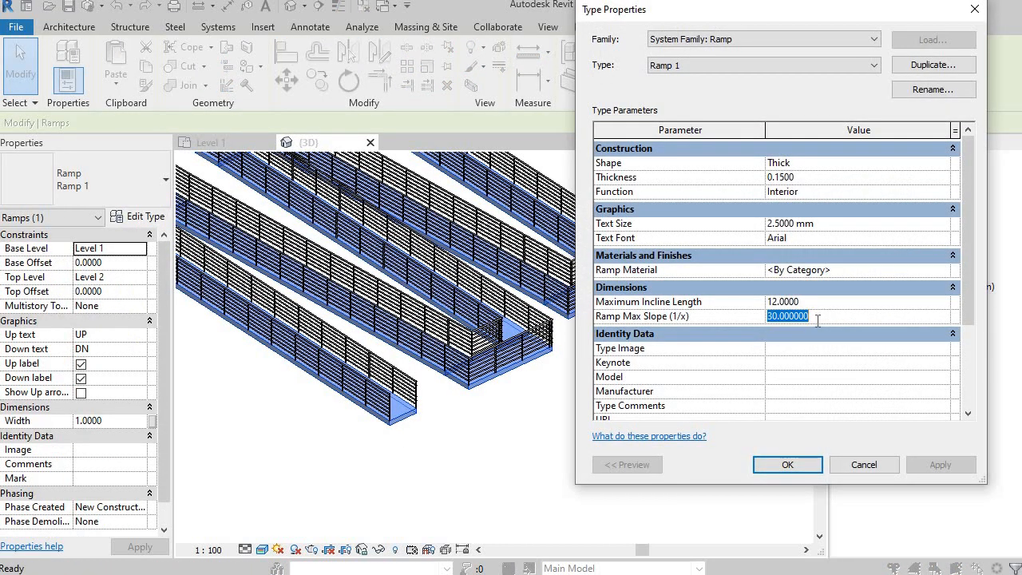
type("45")
key("Return")
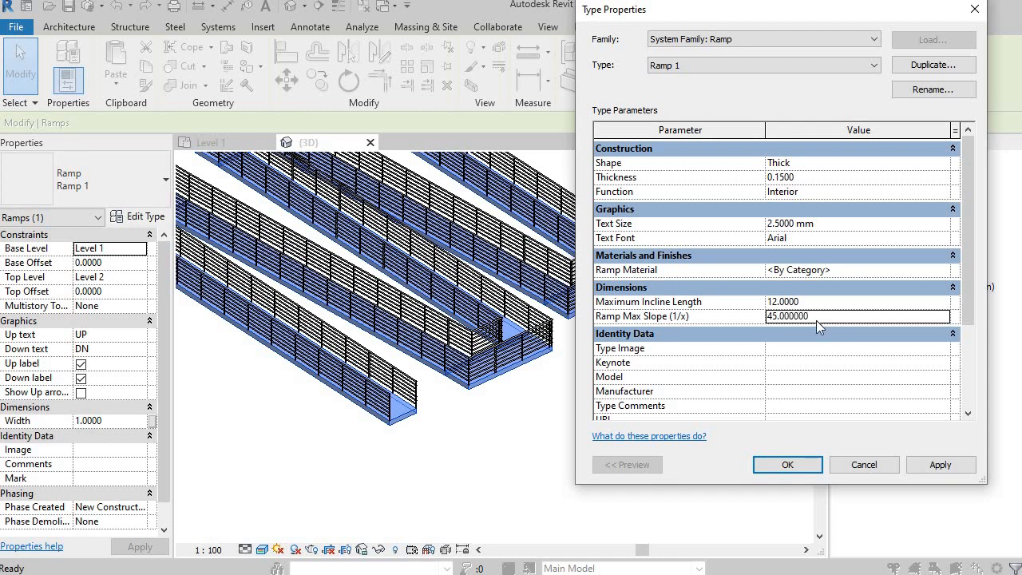
left_click(929, 465)
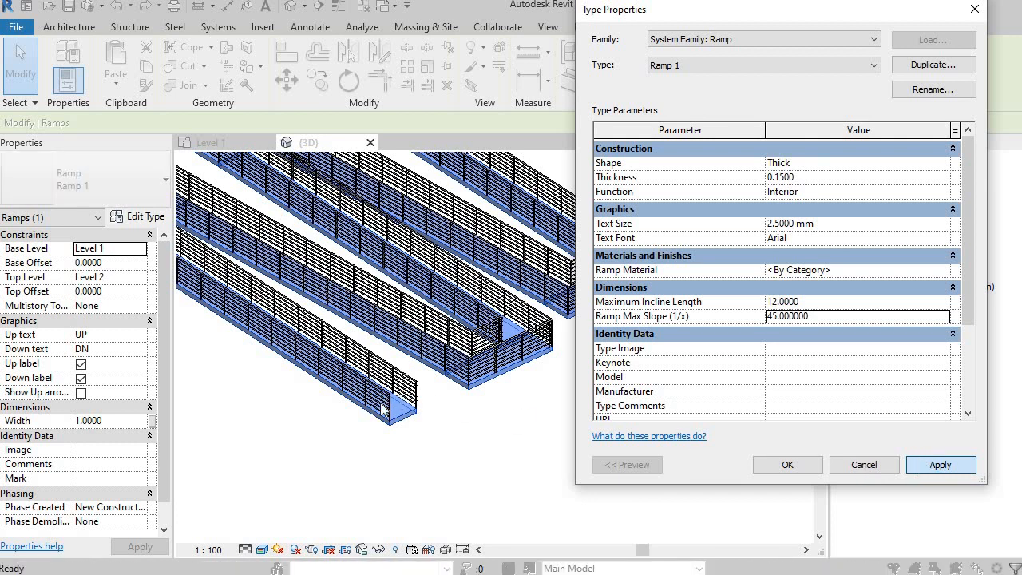
left_click(531, 390)
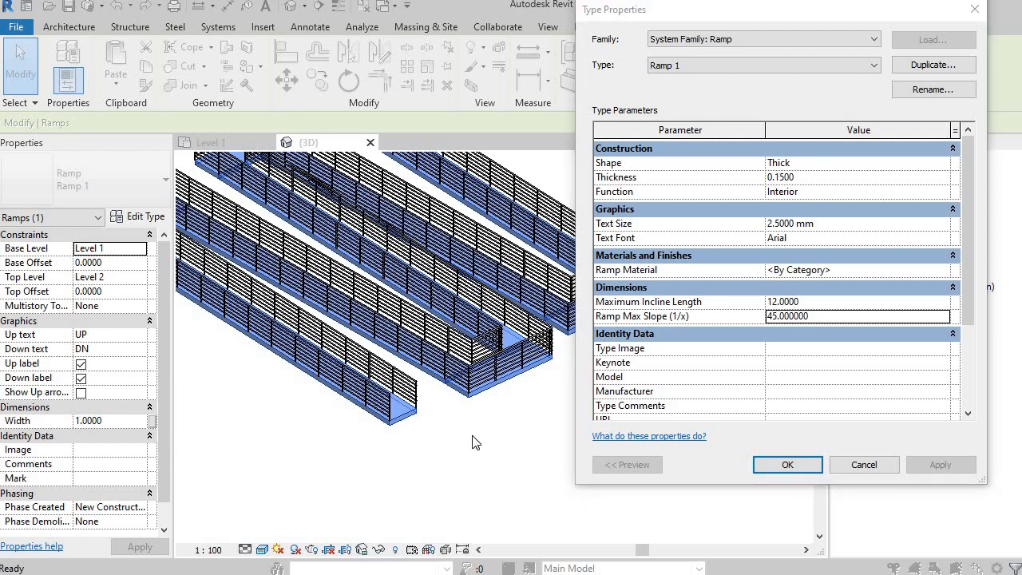
left_click(787, 465)
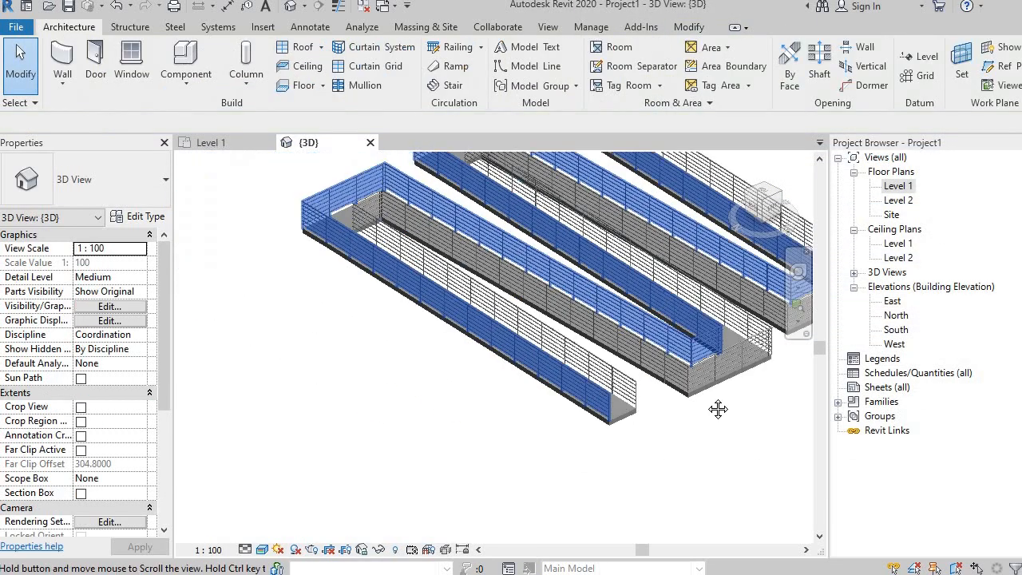
Examine the five-run ramp, its type parameters and the materials offered for Ramp Material, cancelling both dialogs
scroll(514, 314, "up", 3)
scroll(388, 256, "up", 3)
scroll(388, 256, "down", 6)
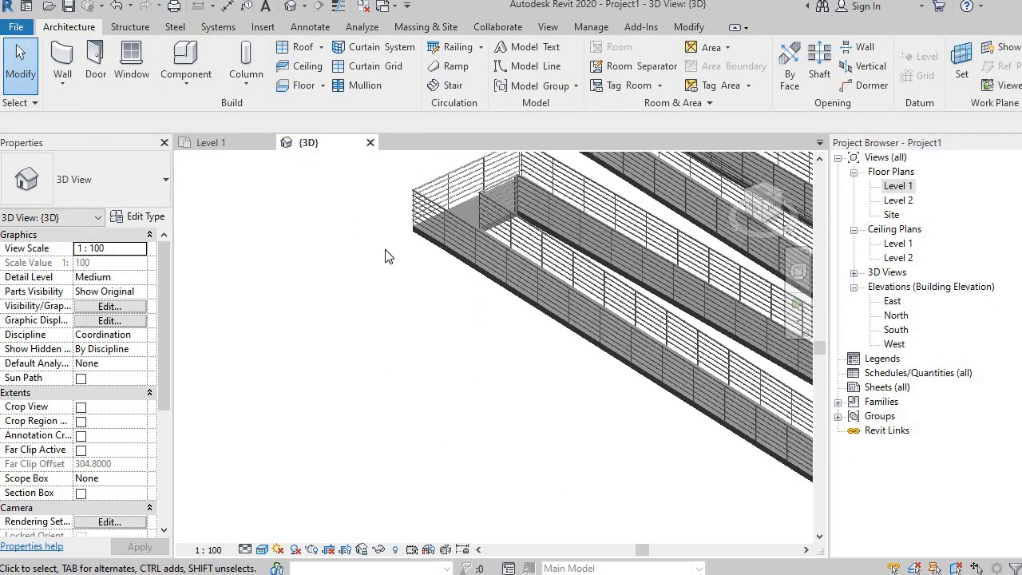
scroll(493, 312, "up", 4)
left_click(548, 320)
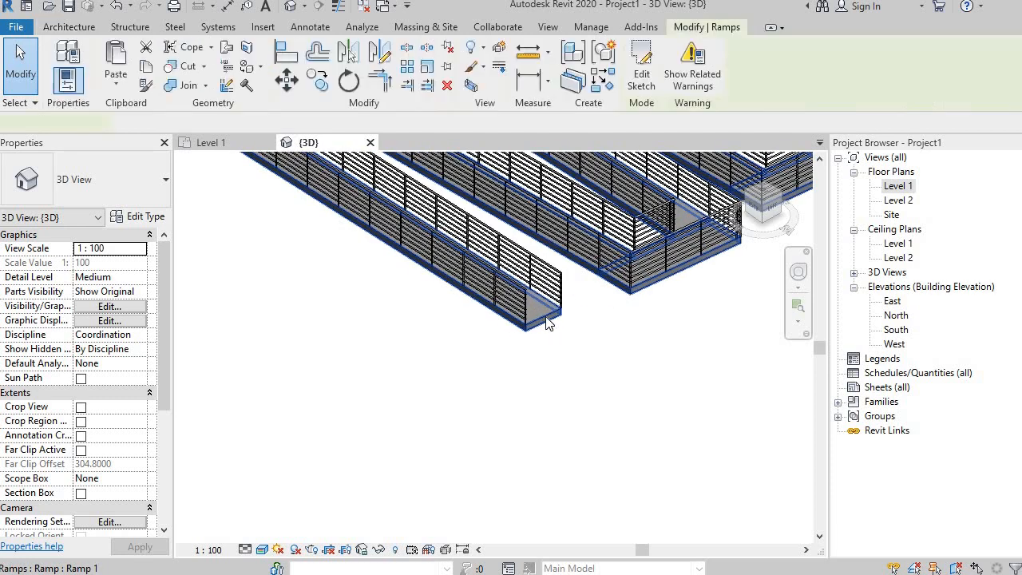
left_click(138, 217)
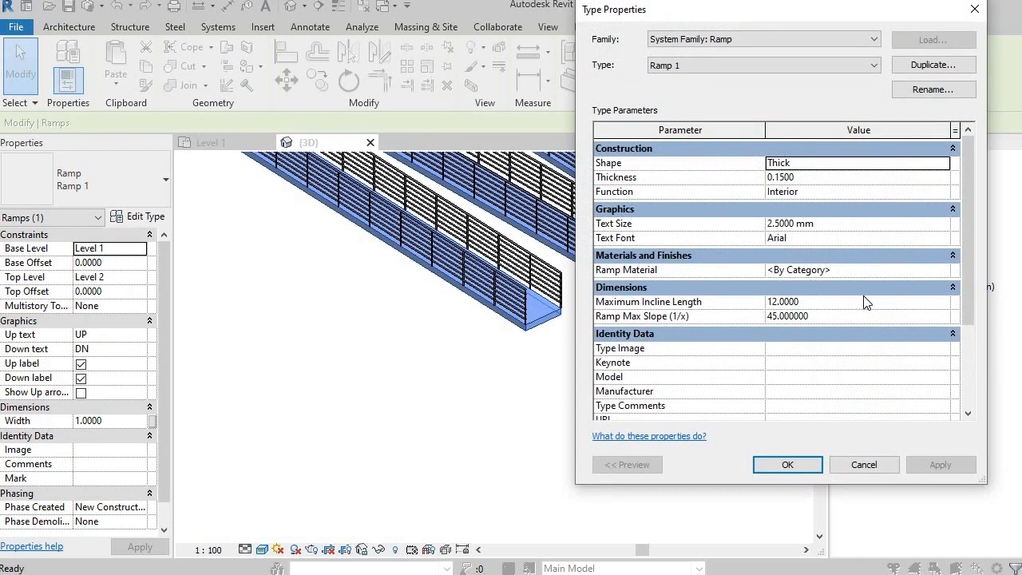
left_click(852, 315)
left_click(913, 257)
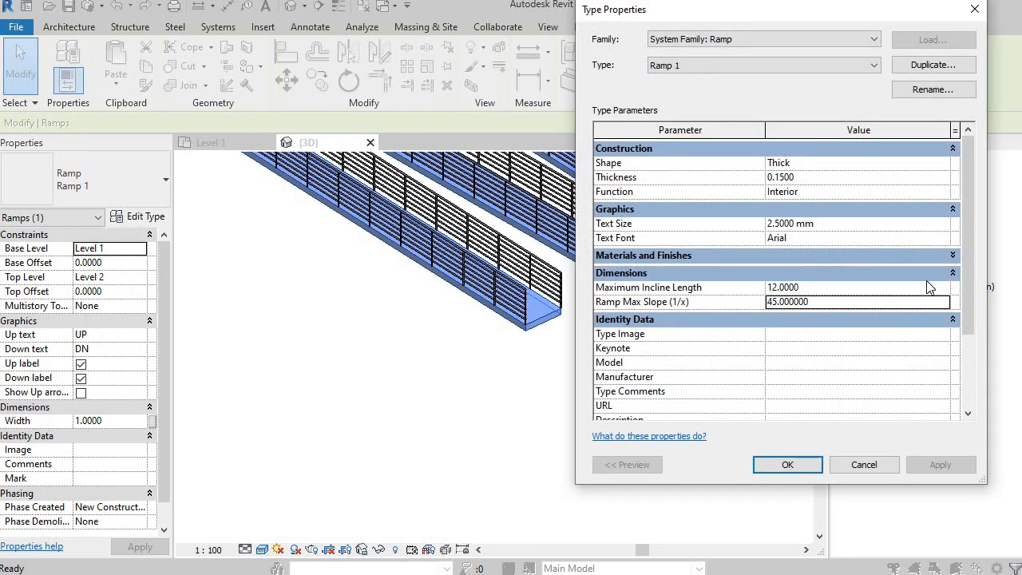
left_click(922, 257)
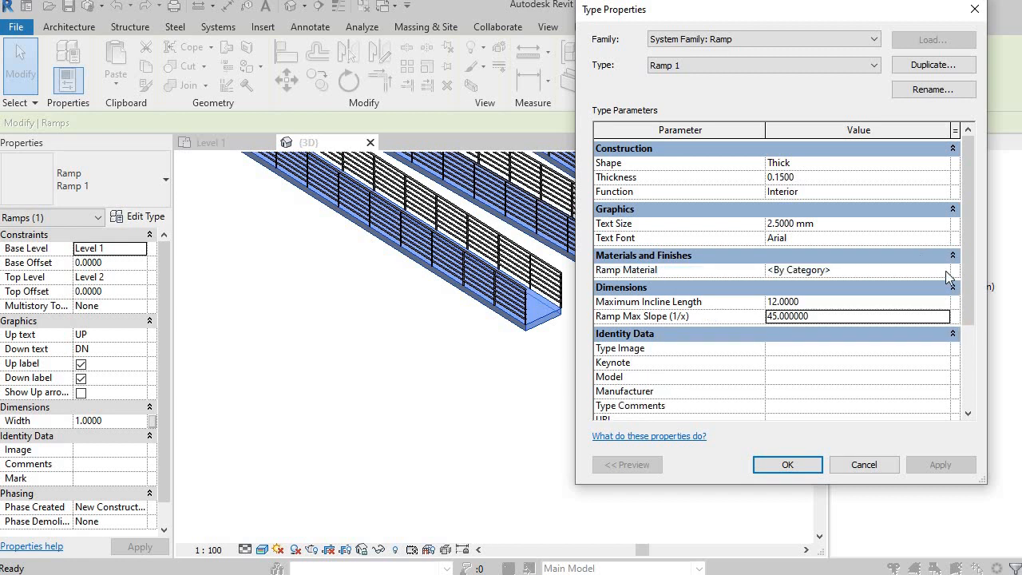
scroll(885, 334, "down", 3)
scroll(885, 334, "up", 3)
left_click(944, 272)
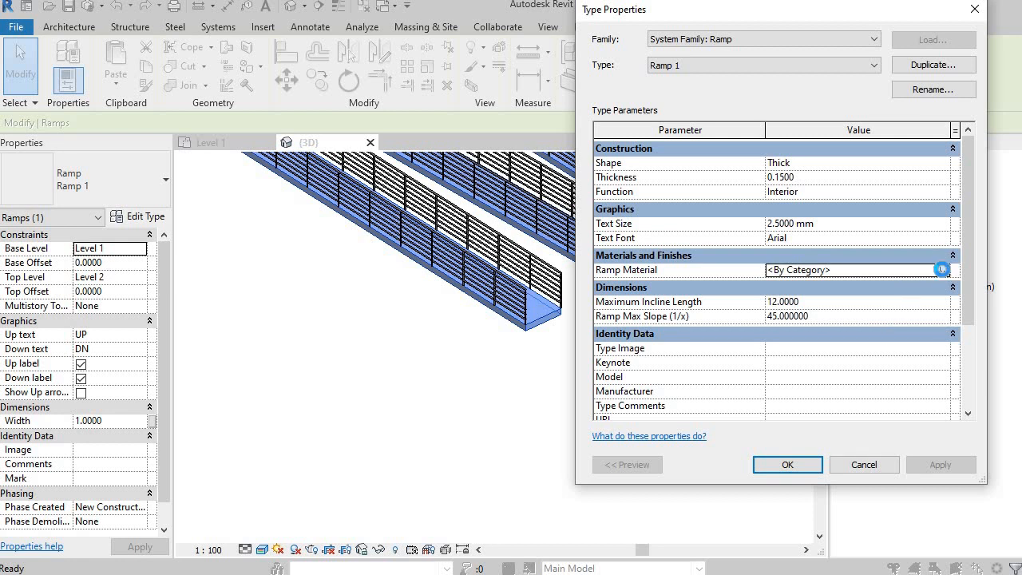
left_click(942, 270)
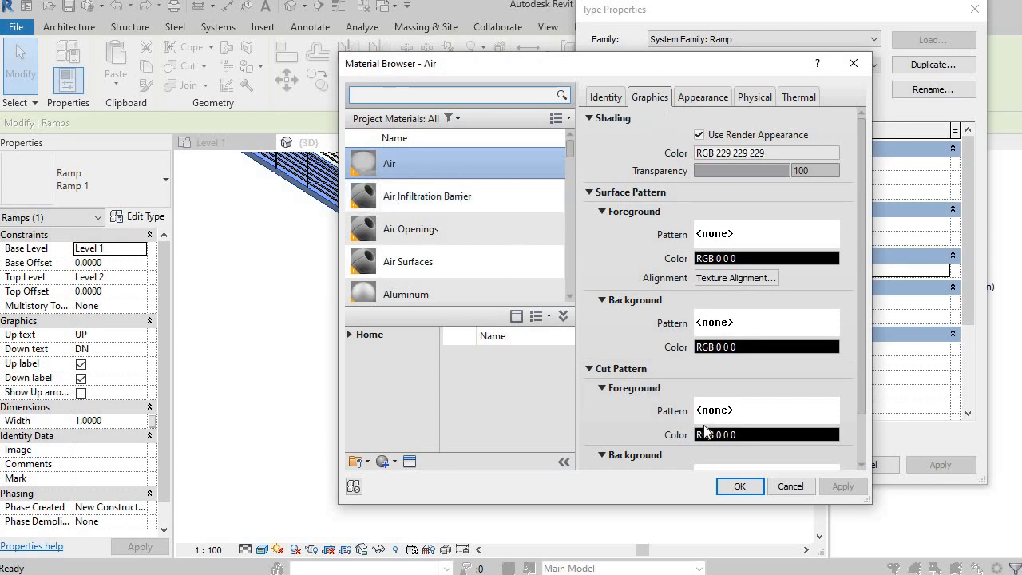
left_click(789, 489)
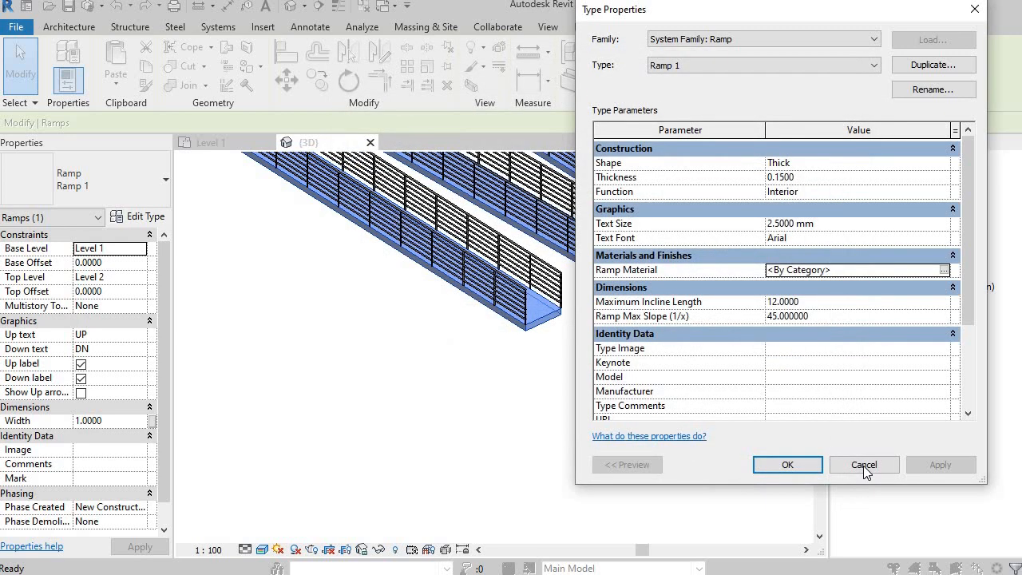
left_click(863, 466)
left_click(594, 399)
Change the railing on one side of the five-run ramp to the 900mm Rectangular type
scroll(637, 330, "down", 3)
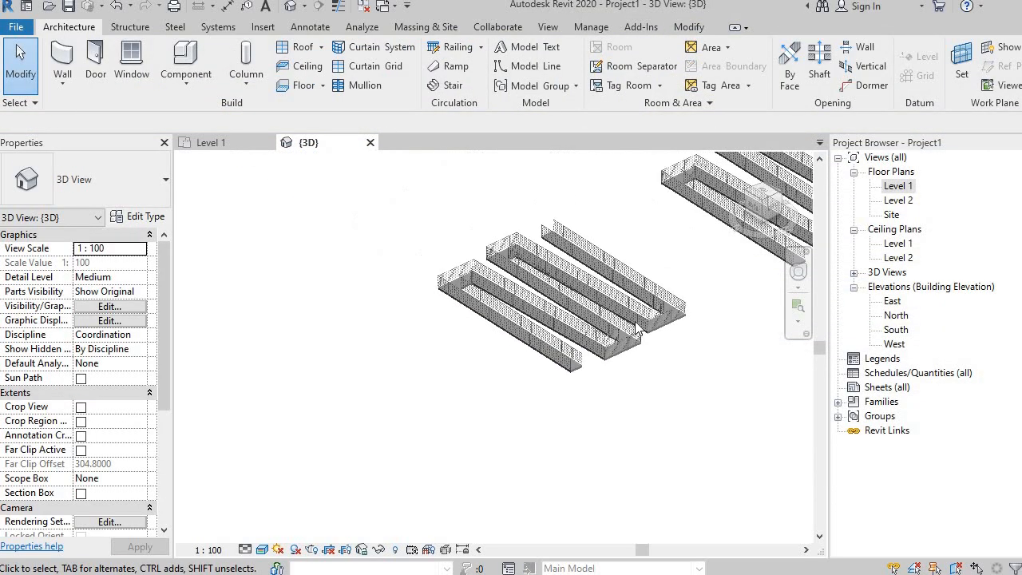
scroll(635, 328, "up", 4)
left_click(629, 317)
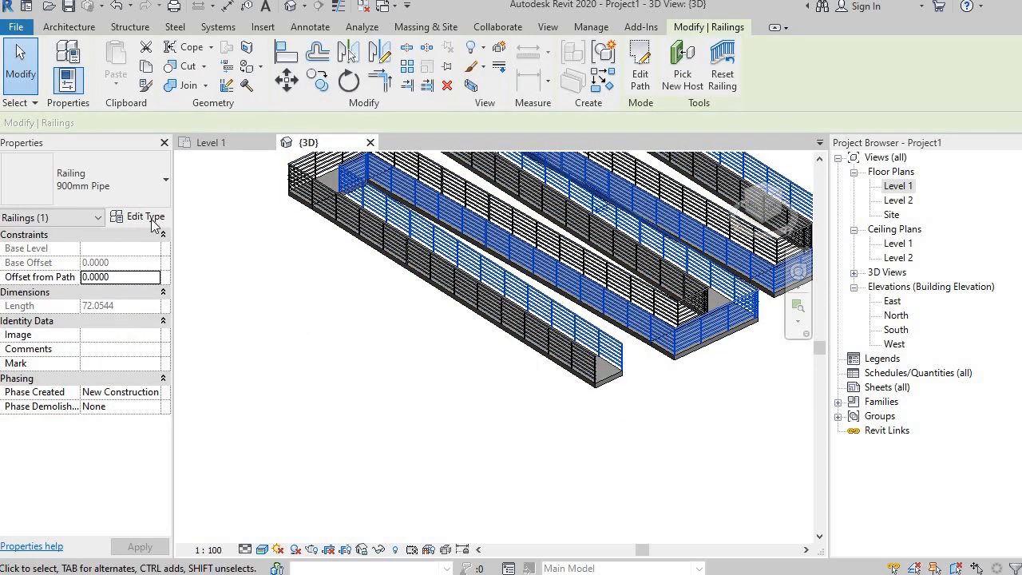
left_click(128, 175)
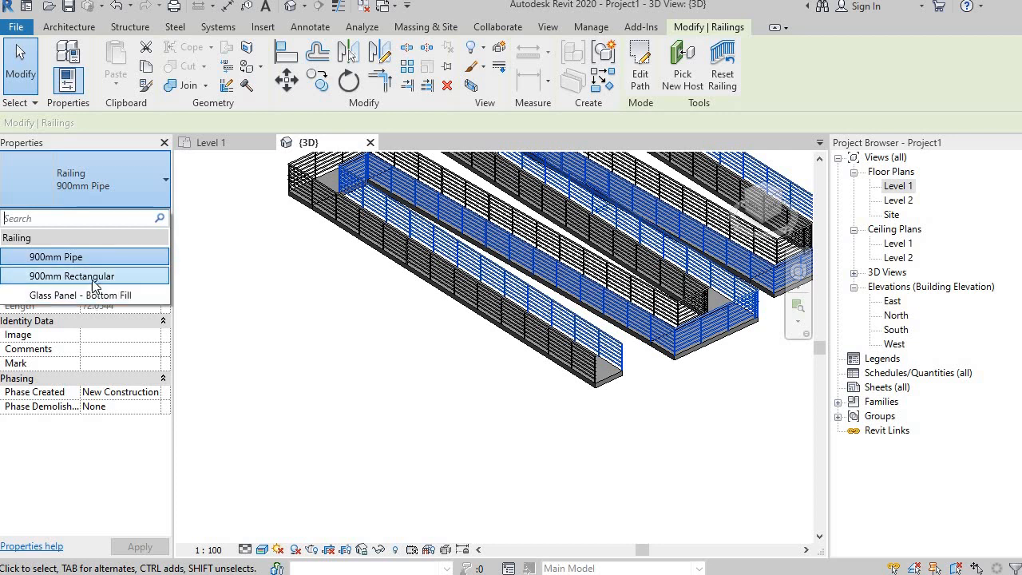
left_click(561, 408)
left_click(648, 403)
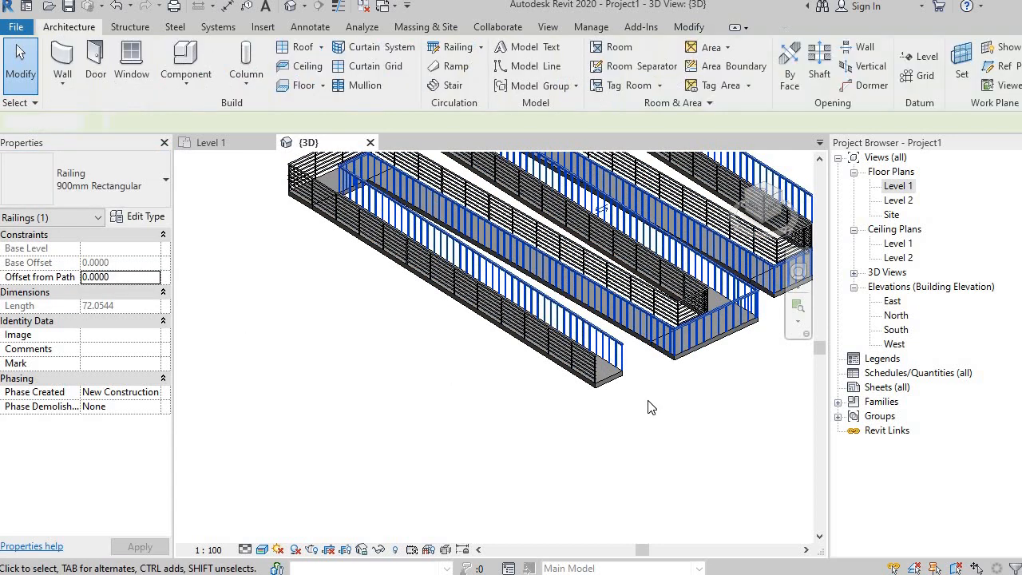
Select the five-run ramp's other railing, which still uses the 900mm Pipe type
middle_click_drag(660, 405, 598, 445)
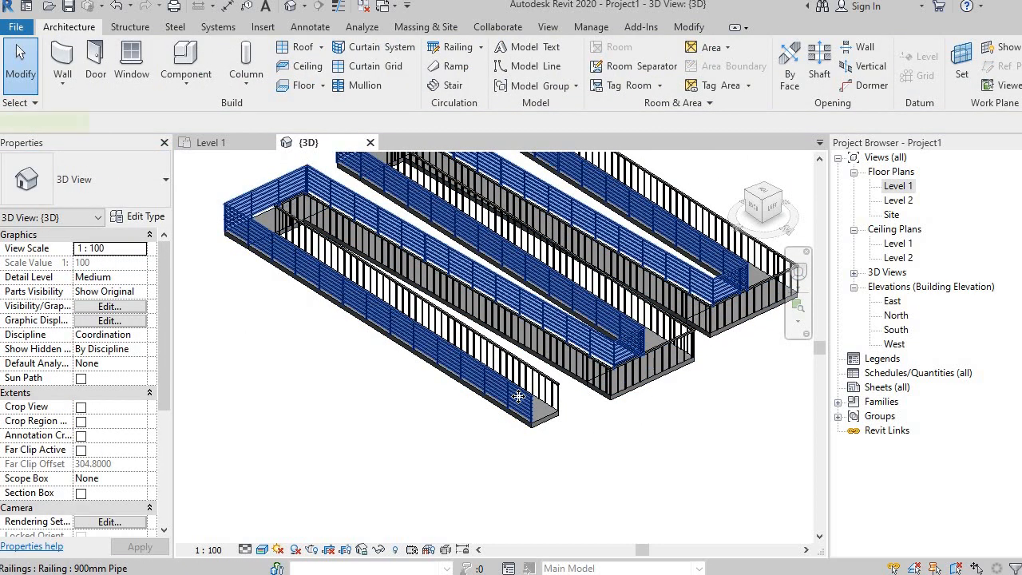
left_click(517, 405)
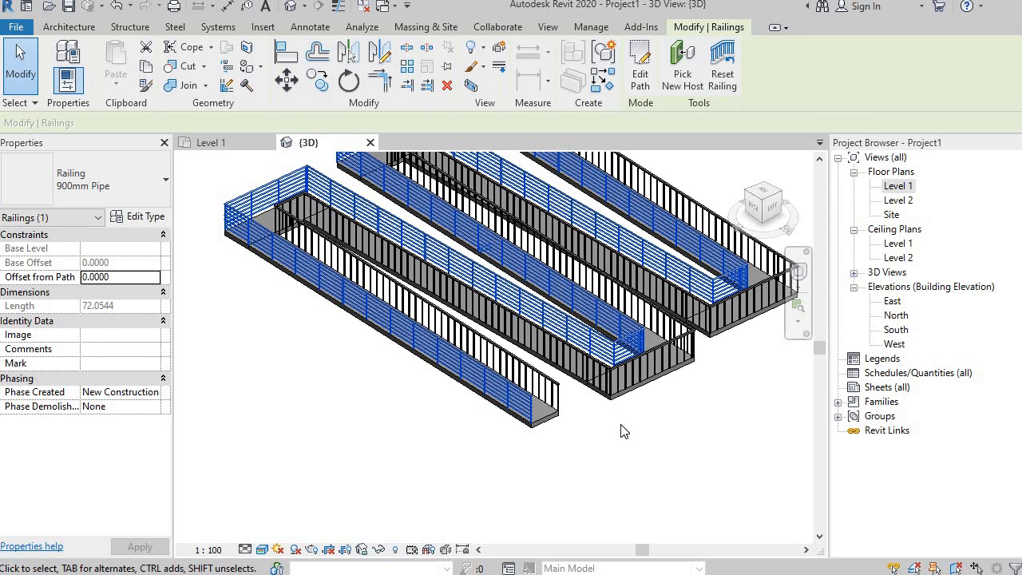
scroll(569, 433, "down", 3)
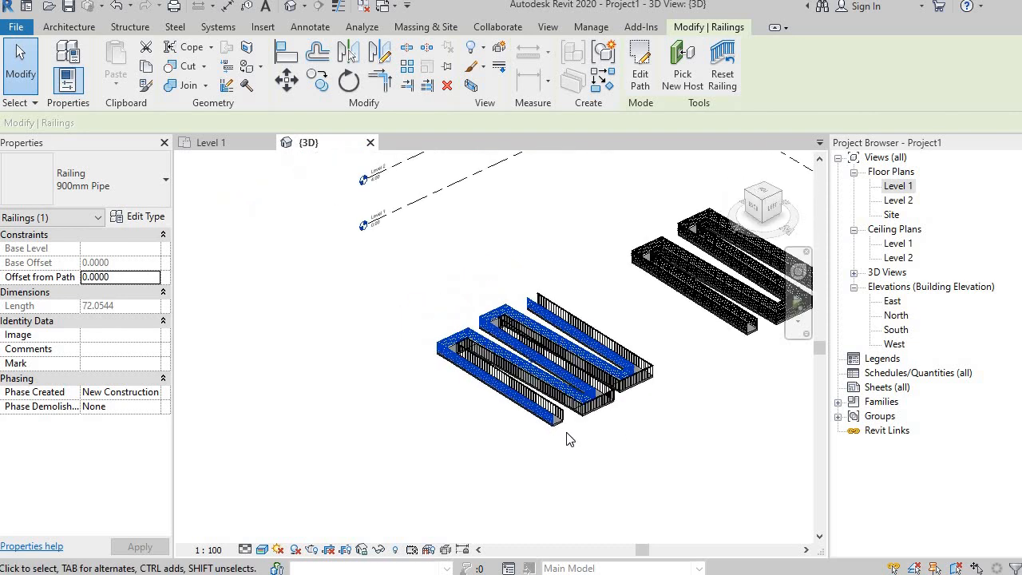